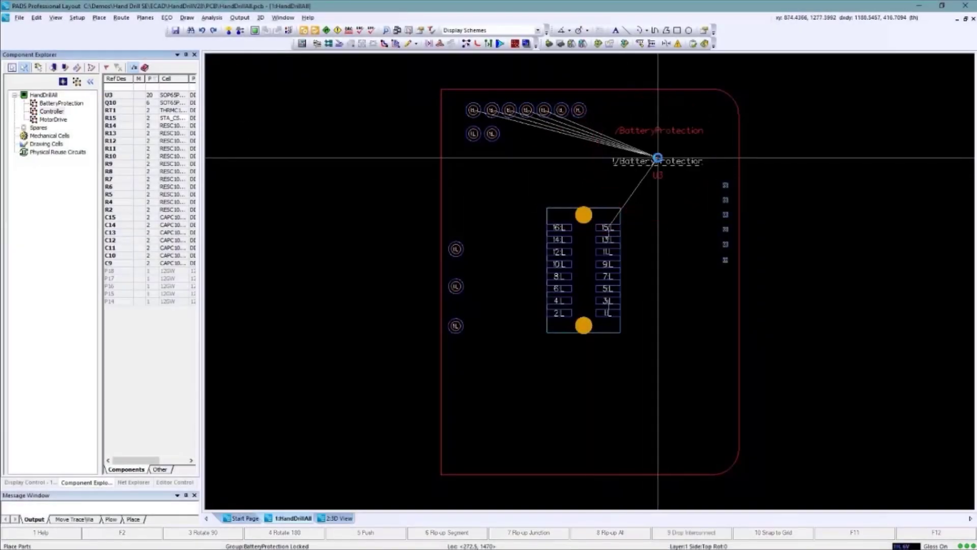
Drop the BatteryProtection, Controller and MotorDrive group circles onto the board outline.
{"action": "left_click", "coordinate": [657, 157]}
{"action": "left_click", "coordinate": [52, 111]}
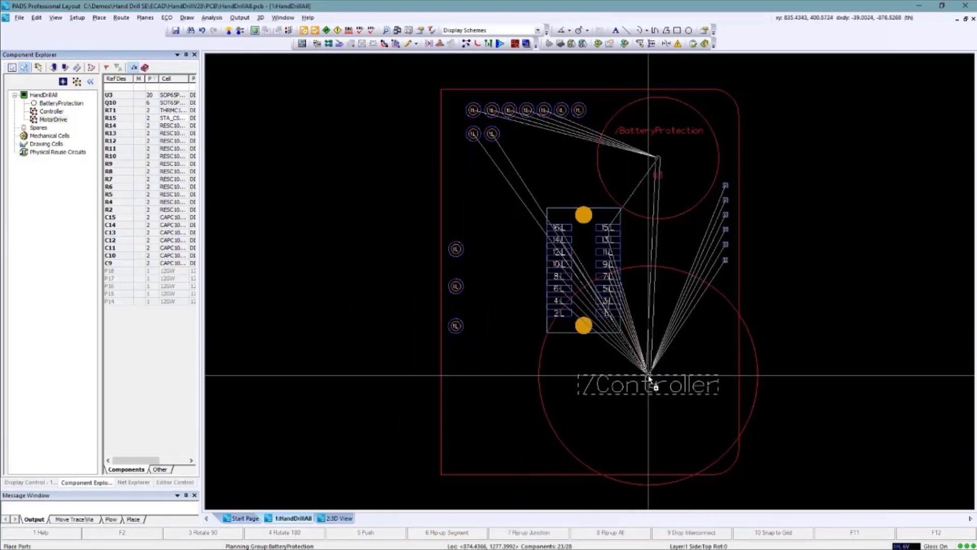
{"action": "left_click", "coordinate": [49, 120]}
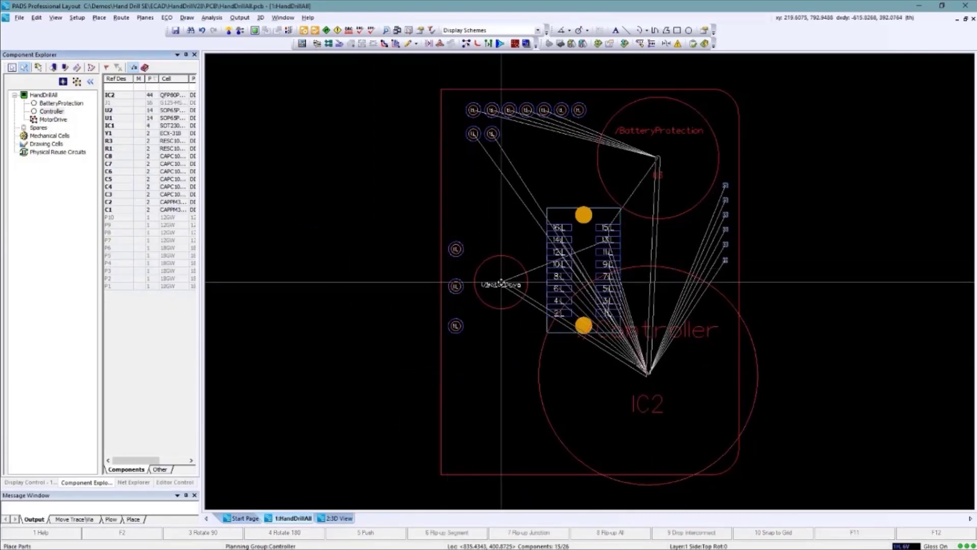
{"action": "left_click", "coordinate": [498, 282]}
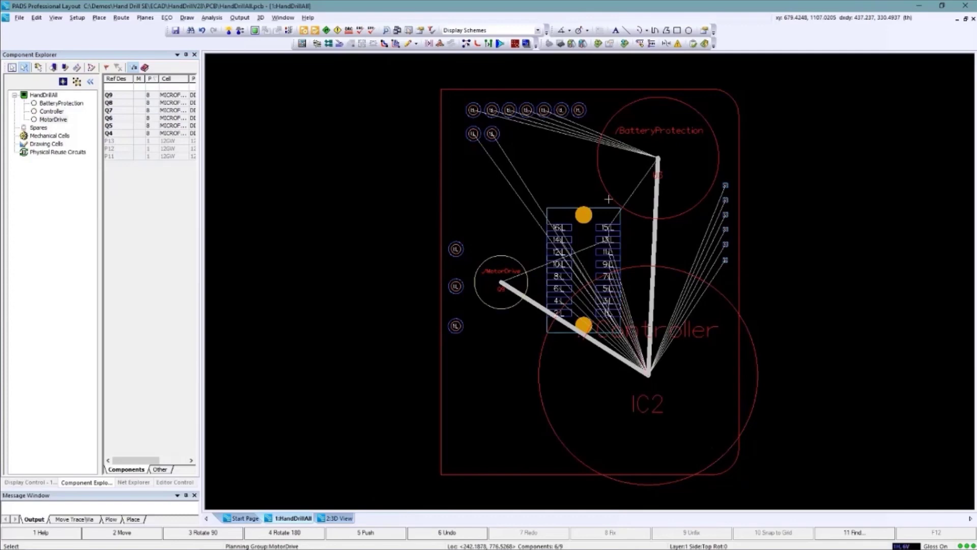
{"action": "left_click", "coordinate": [658, 153]}
{"action": "right_click", "coordinate": [603, 183]}
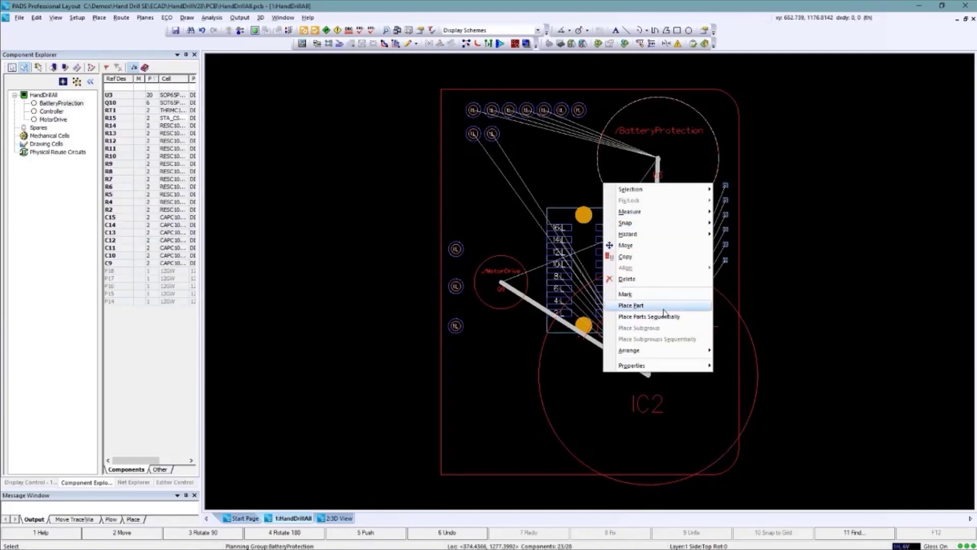
{"action": "mouse_move", "coordinate": [656, 350]}
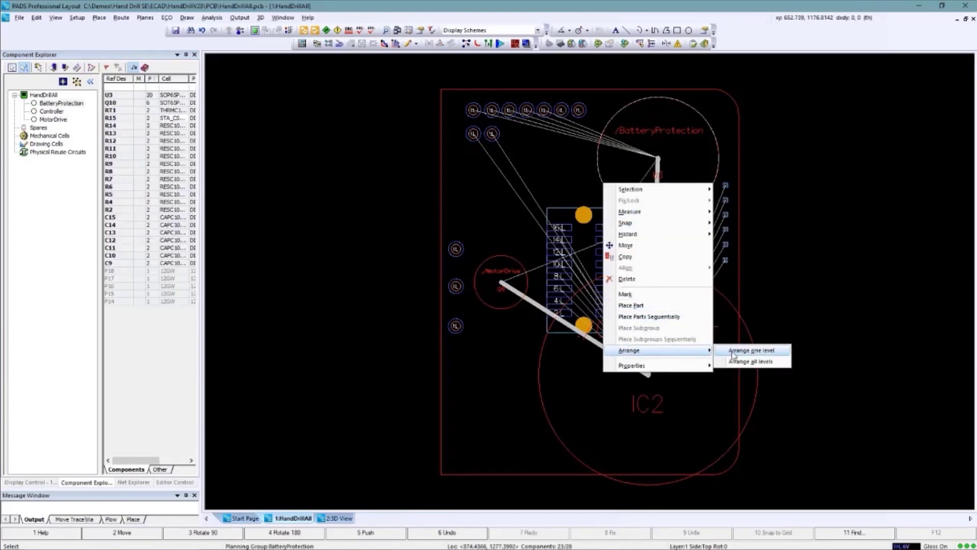
Arrange BatteryProtection one level and Controller all levels into clusters right of the board.
{"action": "left_click", "coordinate": [751, 361]}
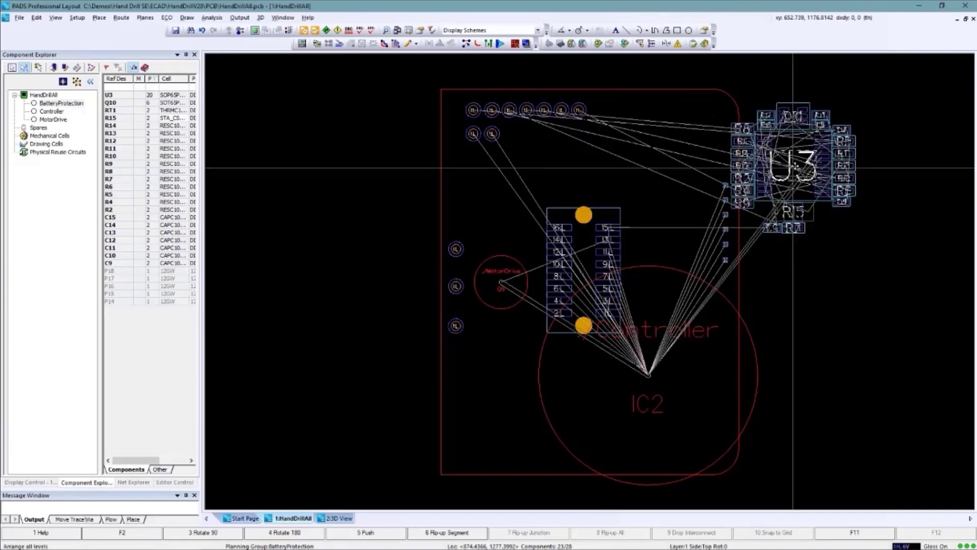
{"action": "left_click", "coordinate": [817, 162]}
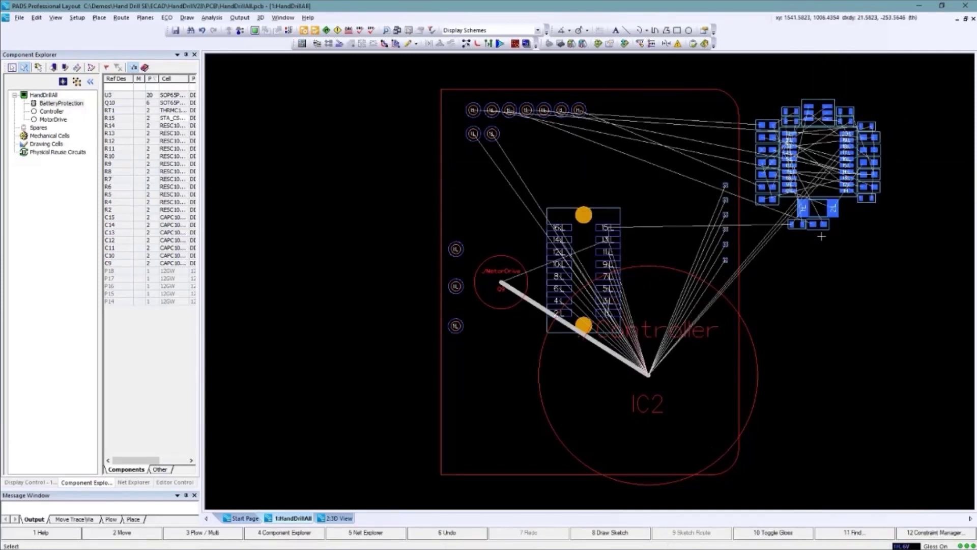
{"action": "left_click", "coordinate": [538, 390]}
{"action": "right_click", "coordinate": [540, 393]}
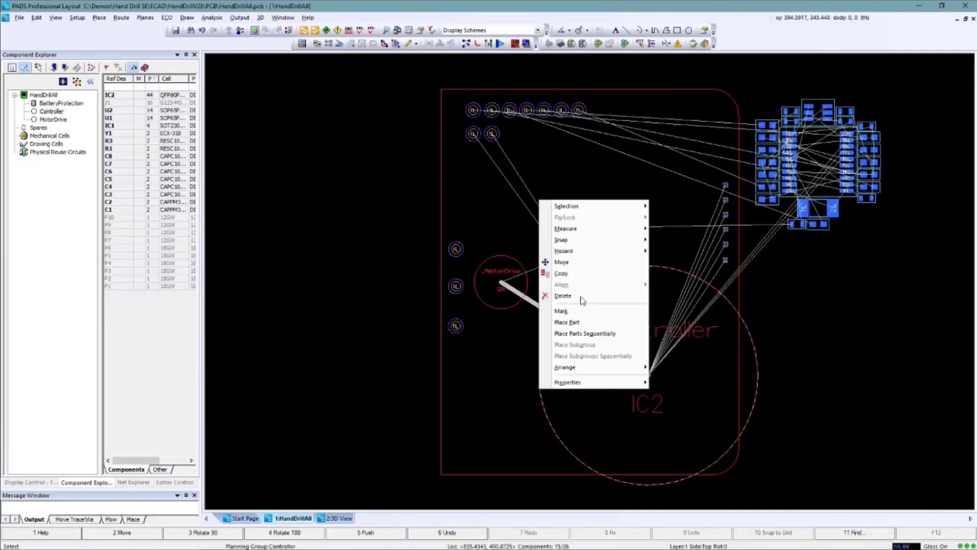
{"action": "mouse_move", "coordinate": [565, 367]}
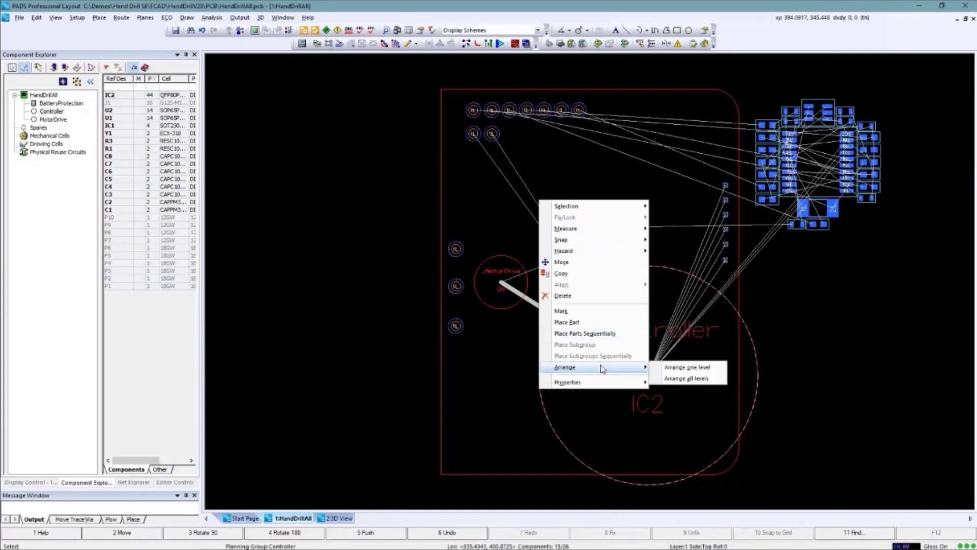
{"action": "left_click", "coordinate": [686, 379]}
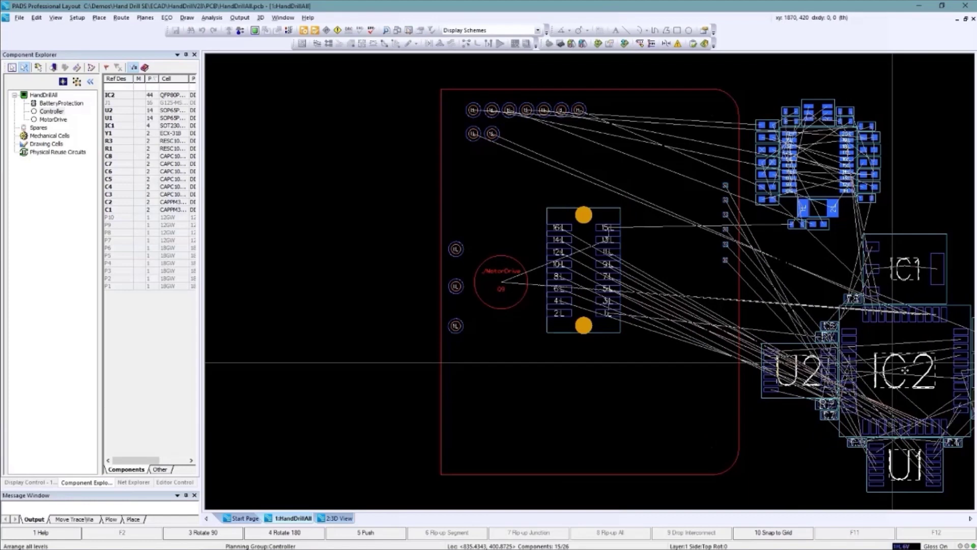
Set down the Controller cluster, then place transistors Q9–Q4 in a two-by-three grid.
{"action": "left_click", "coordinate": [863, 359]}
{"action": "scroll", "coordinate": [514, 272], "scroll_direction": "up", "scroll_amount": 1}
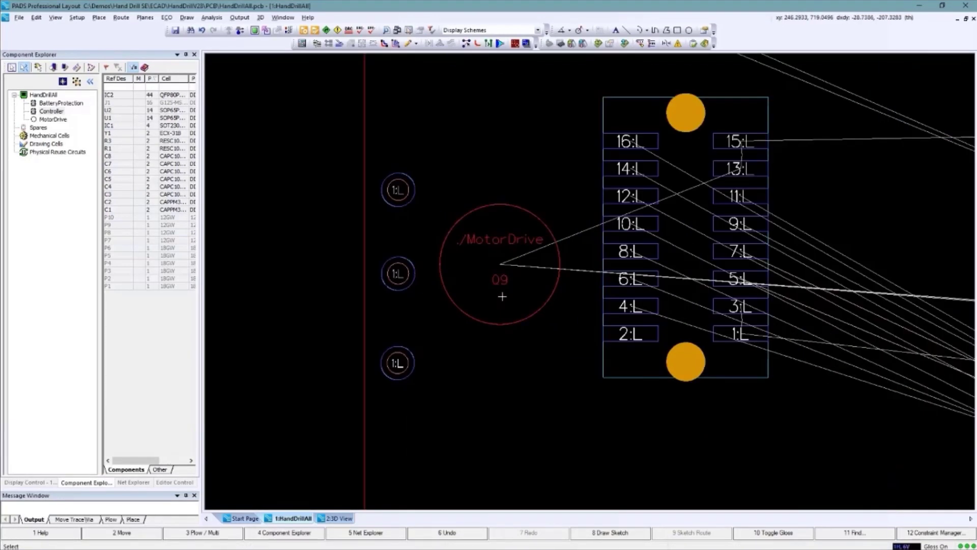
{"action": "scroll", "coordinate": [514, 273], "scroll_direction": "up", "scroll_amount": 1}
{"action": "left_click", "coordinate": [499, 272]}
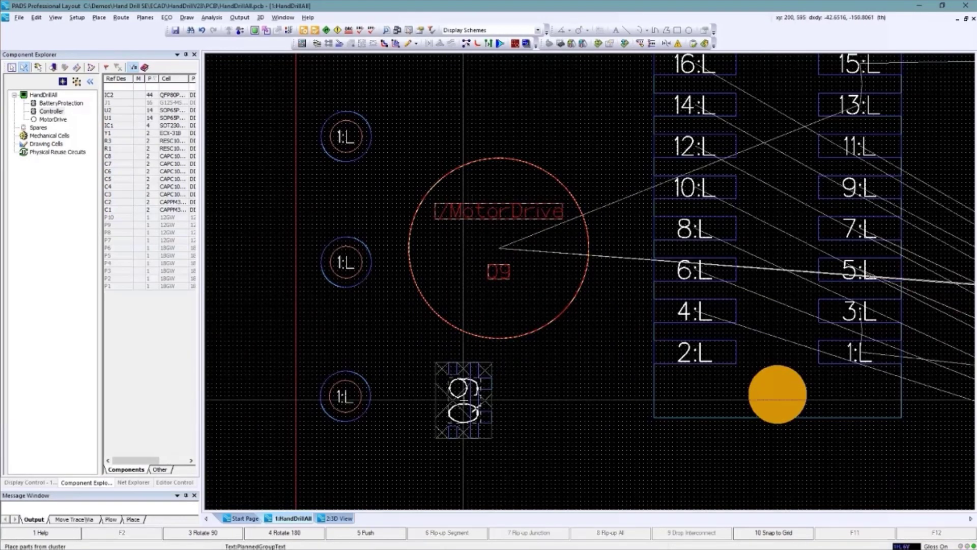
{"action": "left_click", "coordinate": [434, 391]}
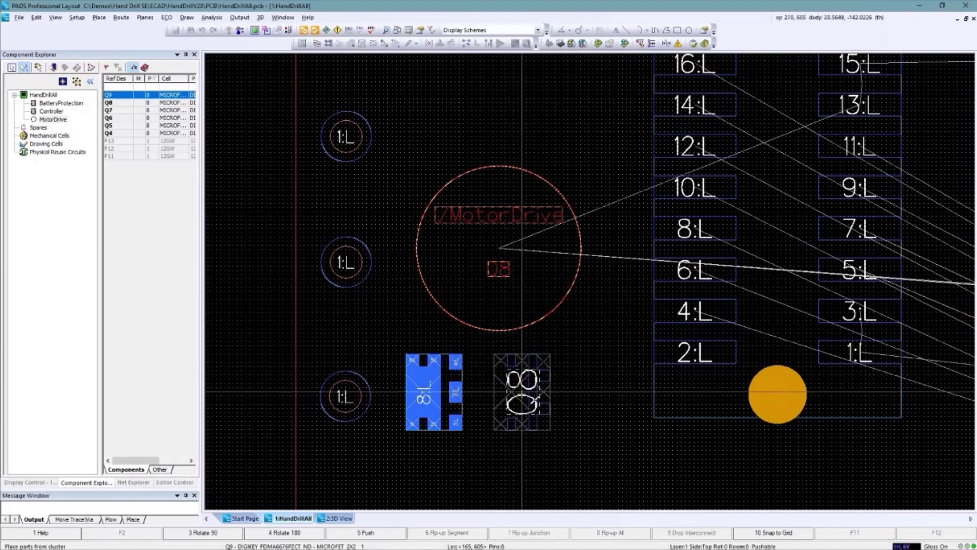
{"action": "left_click", "coordinate": [523, 392]}
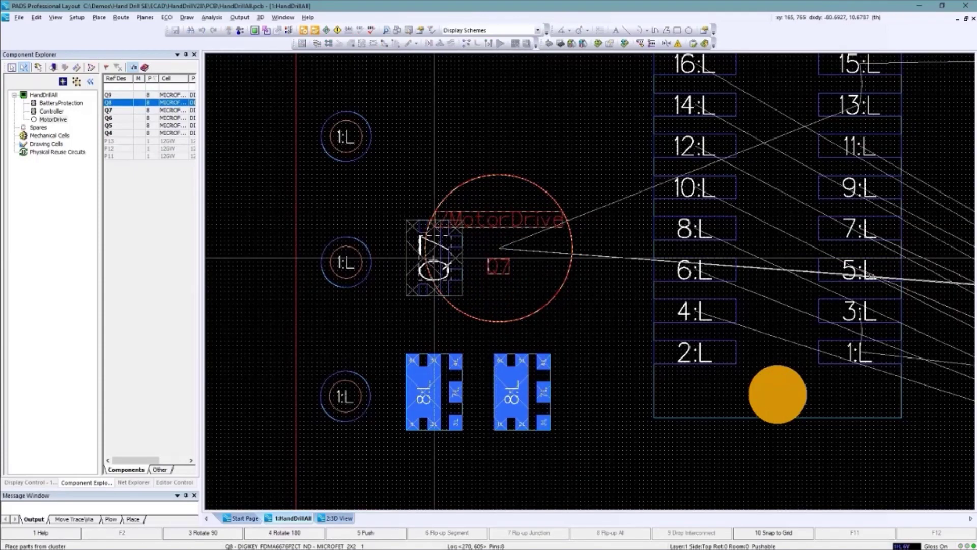
{"action": "left_click", "coordinate": [430, 259]}
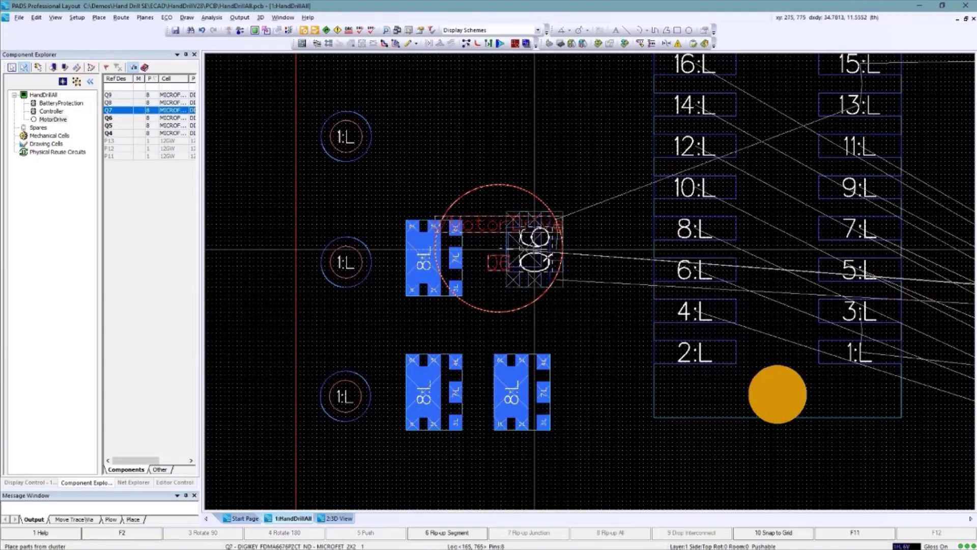
{"action": "left_click", "coordinate": [525, 255]}
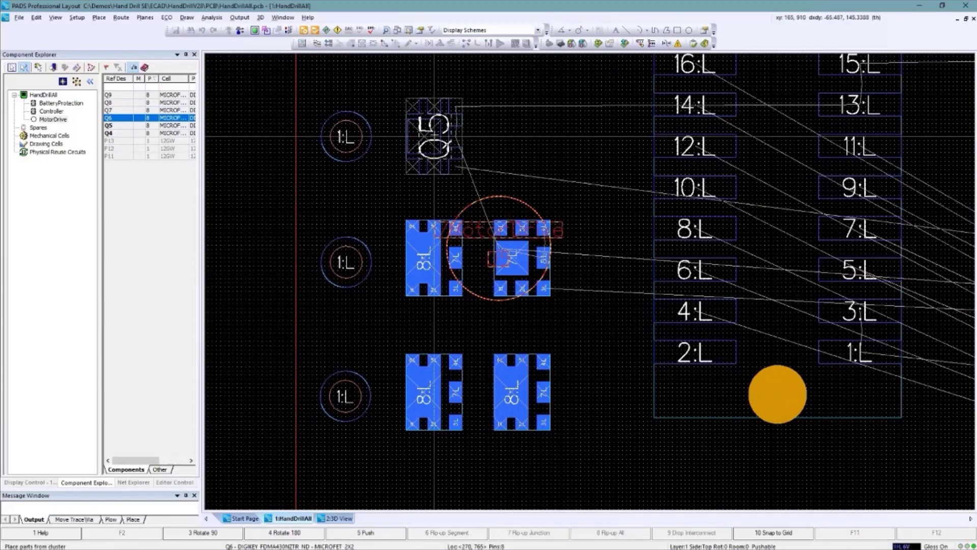
{"action": "left_click", "coordinate": [434, 136]}
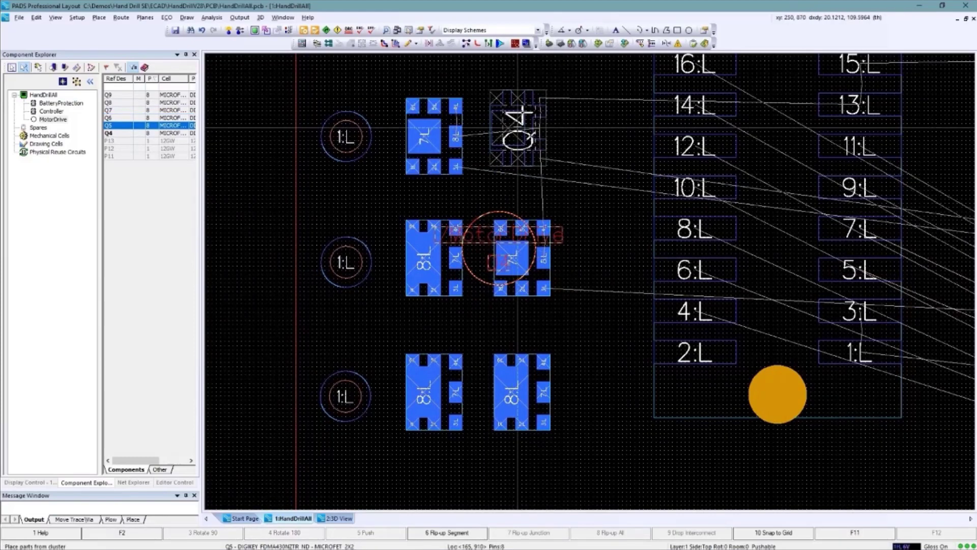
{"action": "left_click", "coordinate": [522, 130]}
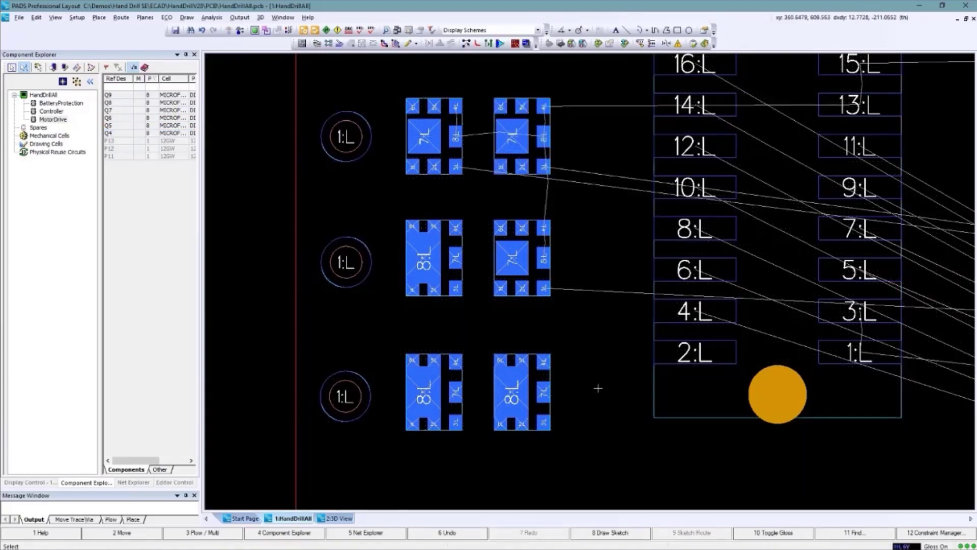
{"action": "scroll", "coordinate": [598, 388], "scroll_direction": "down", "scroll_amount": 2}
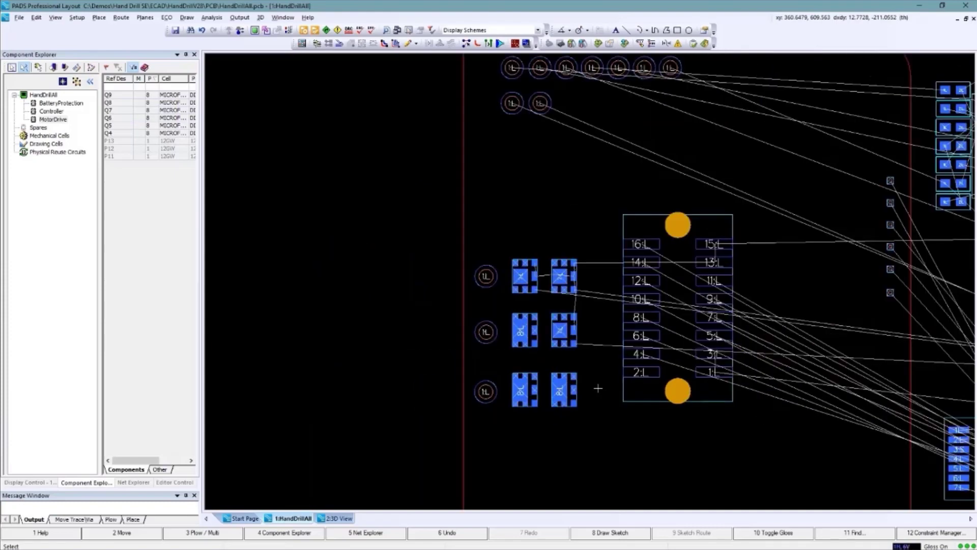
{"action": "scroll", "coordinate": [598, 388], "scroll_direction": "down", "scroll_amount": 1}
{"action": "scroll", "coordinate": [598, 388], "scroll_direction": "down", "scroll_amount": 1}
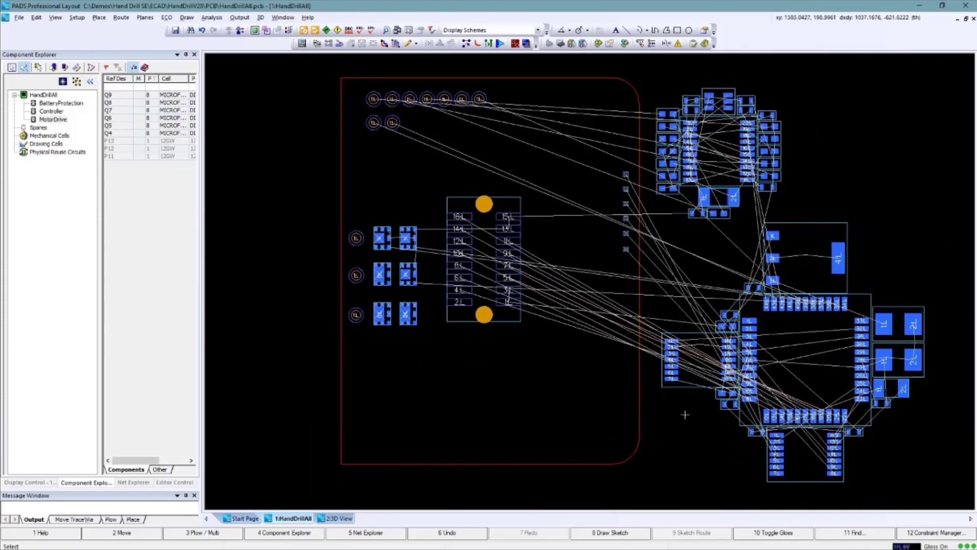
Drag IC2 and IC1 inside the board outline, with IC1 at the upper middle.
{"action": "left_click_drag", "start_coordinate": [801, 359], "coordinate": [616, 324]}
{"action": "mouse_move", "coordinate": [806, 306]}
{"action": "left_mouse_down"}
{"action": "mouse_move", "coordinate": [787, 234]}
{"action": "mouse_move", "coordinate": [573, 146]}
{"action": "left_mouse_up"}
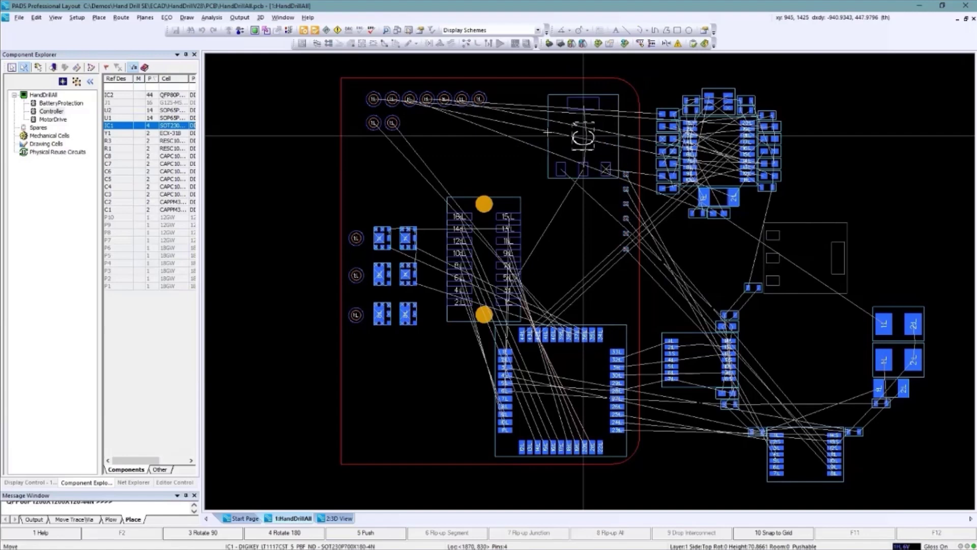
{"action": "left_click_drag", "start_coordinate": [573, 145], "coordinate": [574, 131]}
{"action": "left_click", "coordinate": [811, 324]}
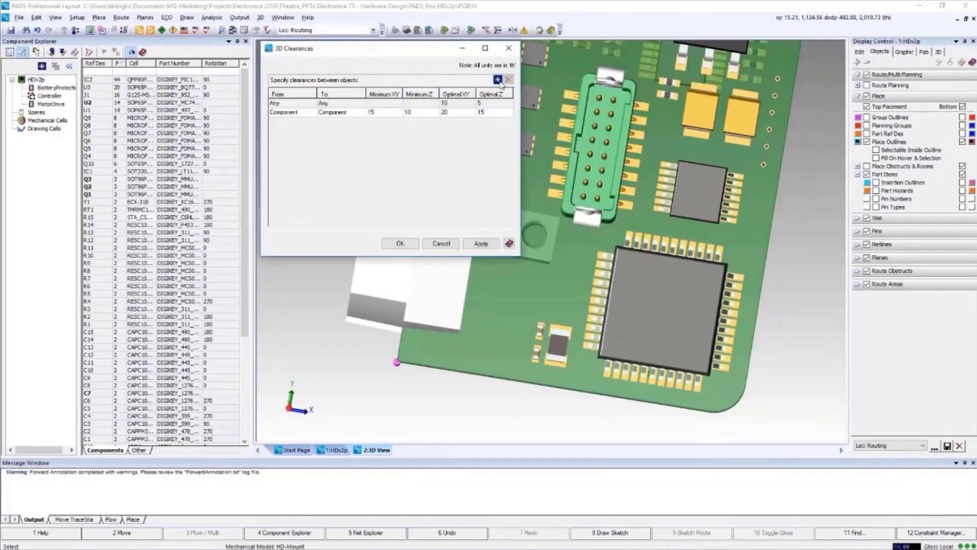
Add a 3D clearance rule row and draw a BAT- conductive shape typed as Plane Shape.
{"action": "left_click", "coordinate": [498, 80]}
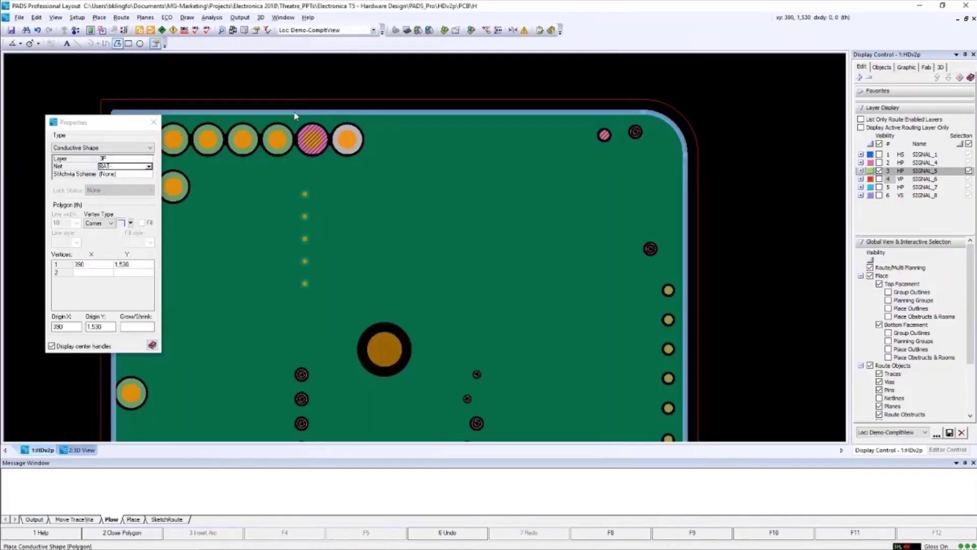
{"action": "left_click", "coordinate": [295, 310]}
{"action": "left_click", "coordinate": [679, 311]}
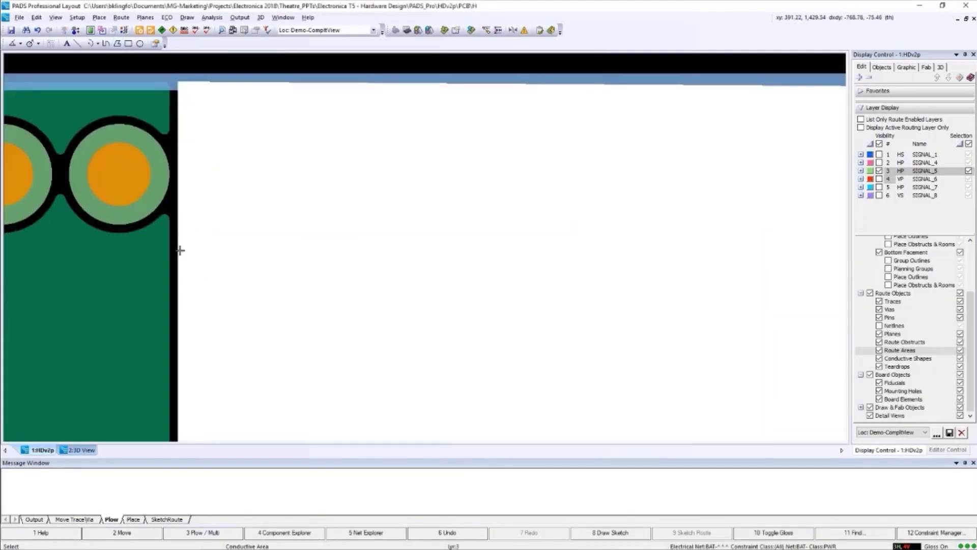
{"action": "double_click", "coordinate": [180, 250]}
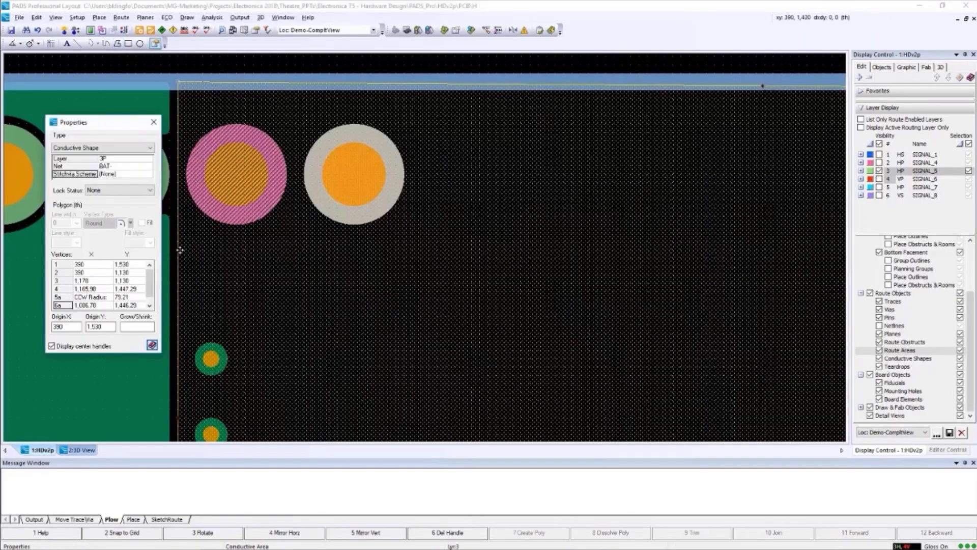
{"action": "left_click", "coordinate": [149, 147]}
{"action": "left_click", "coordinate": [100, 260]}
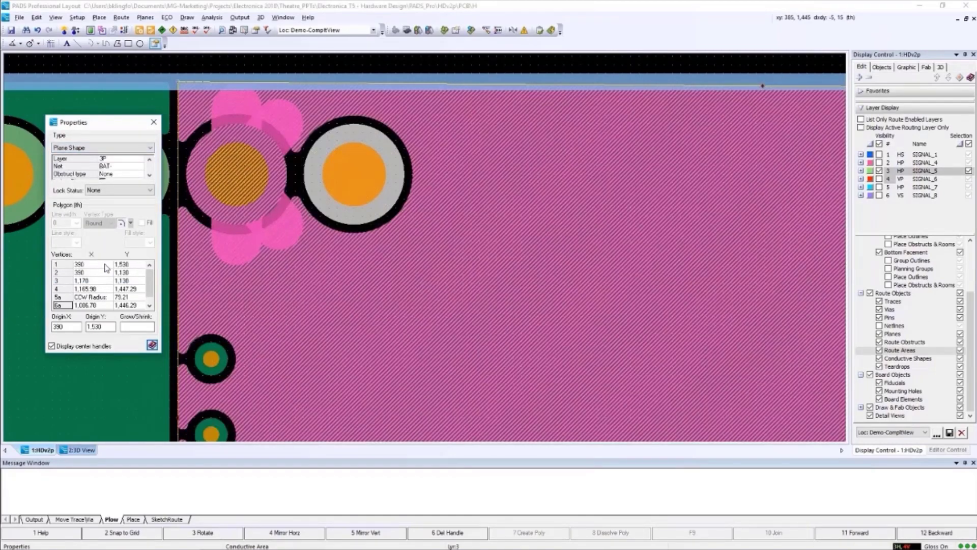
Give pin P10-1 a layer-3 thermal override connecting it to the BAT- plane.
{"action": "left_click", "coordinate": [154, 122]}
{"action": "left_click", "coordinate": [237, 174]}
{"action": "right_click", "coordinate": [232, 178]}
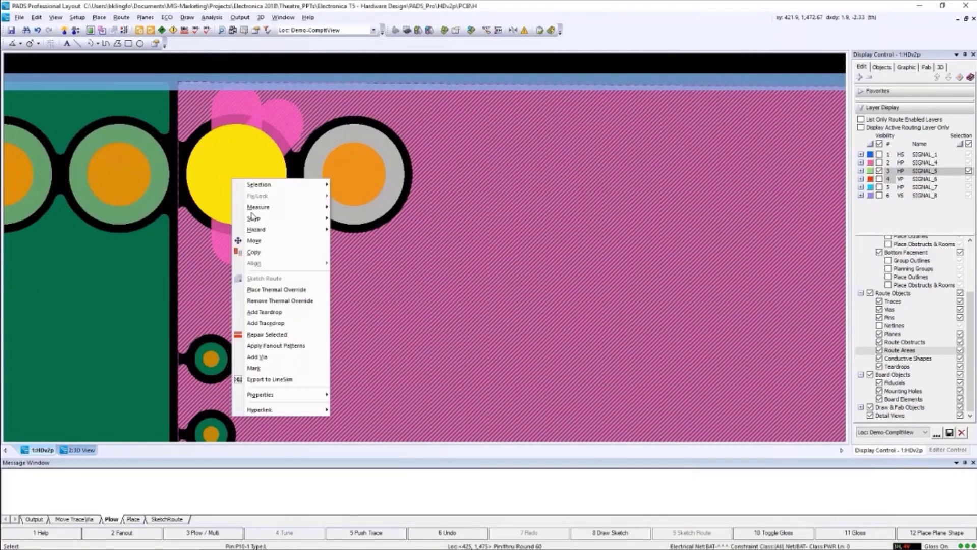
{"action": "left_click", "coordinate": [275, 289]}
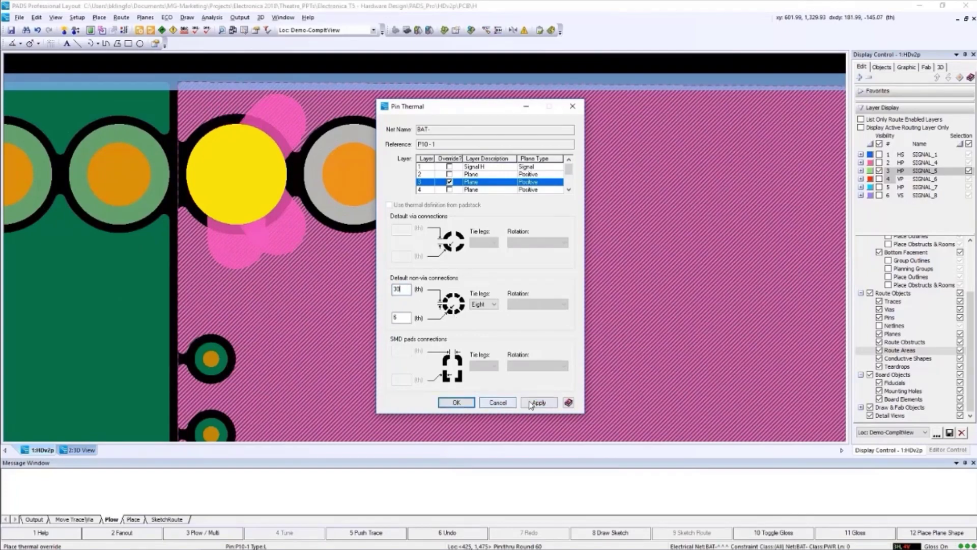
{"action": "left_click", "coordinate": [539, 402]}
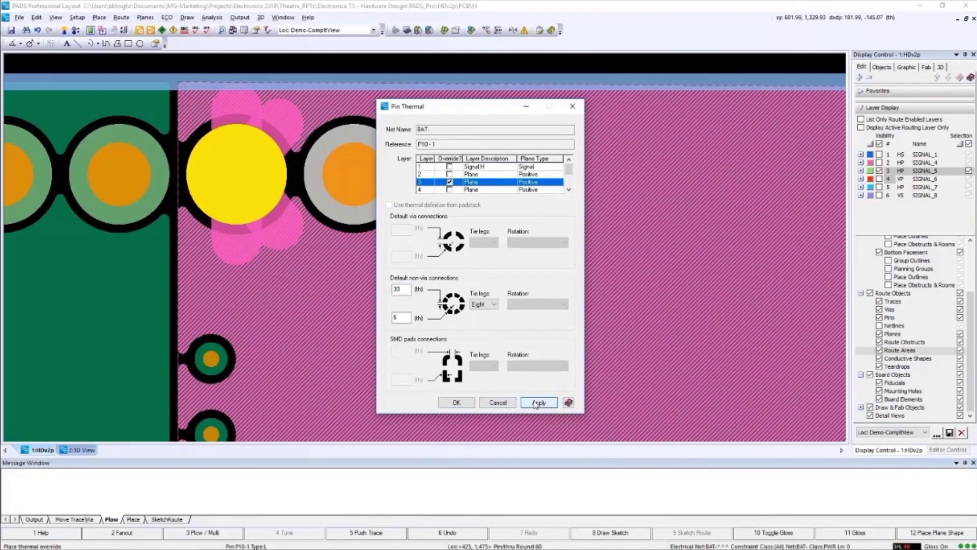
{"action": "left_click", "coordinate": [457, 402]}
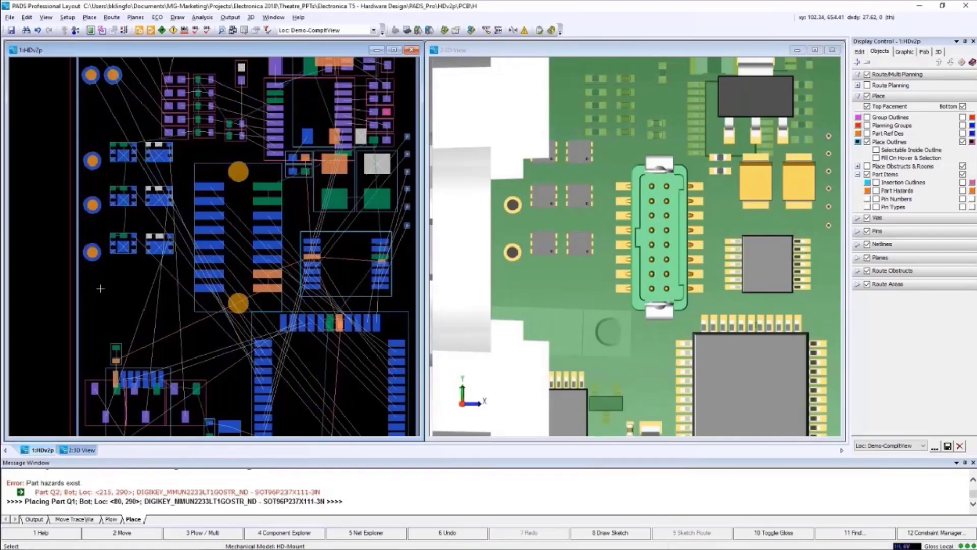
Window-select the nine left-side parts and start moving them.
{"action": "left_click_drag", "start_coordinate": [100, 289], "coordinate": [163, 146]}
{"action": "right_click", "coordinate": [164, 153]}
{"action": "left_click", "coordinate": [191, 216]}
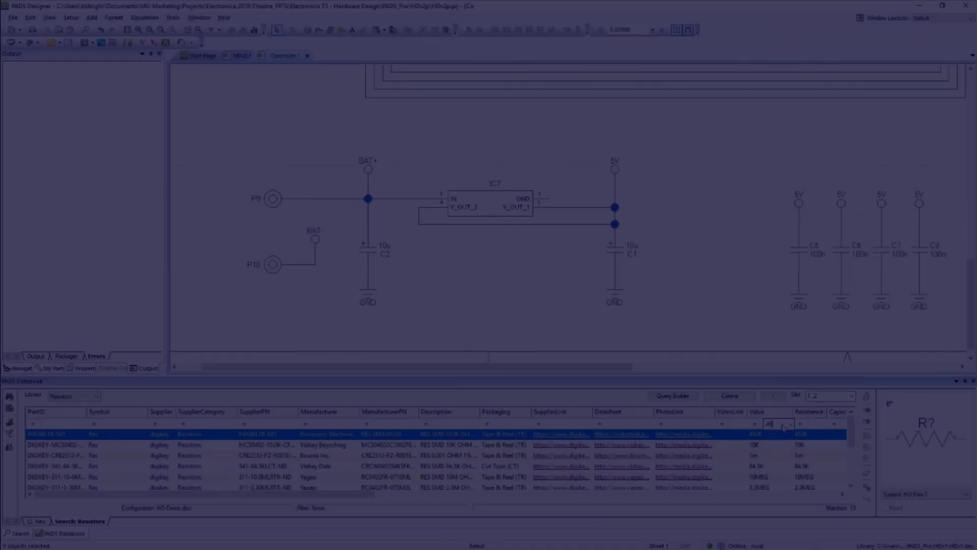
Place a 4.7K and a 22K resistor from the Databook beside the regulator.
{"action": "key", "text": "Return"}
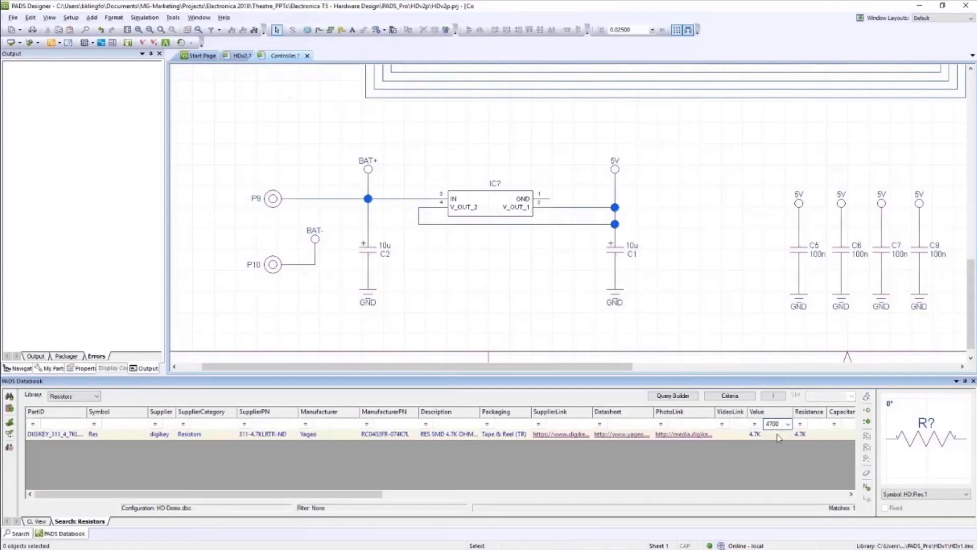
{"action": "left_click", "coordinate": [724, 436]}
{"action": "left_click", "coordinate": [455, 252]}
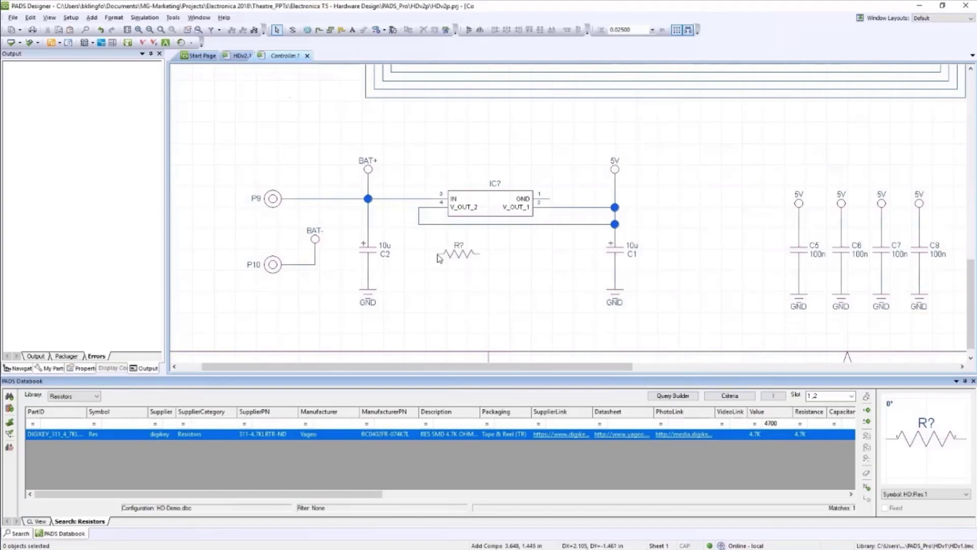
{"action": "left_click", "coordinate": [773, 424]}
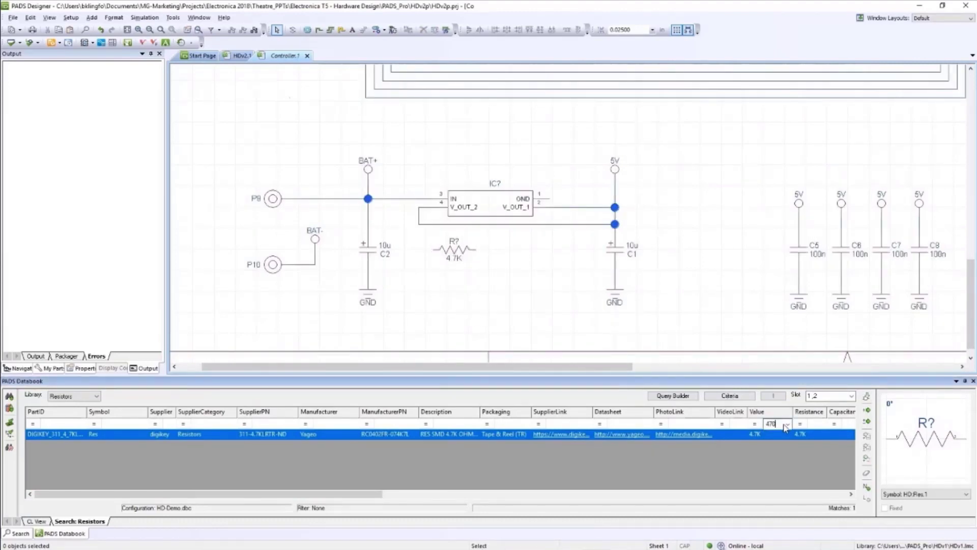
{"action": "type", "text": "22000"}
{"action": "key", "text": "Return"}
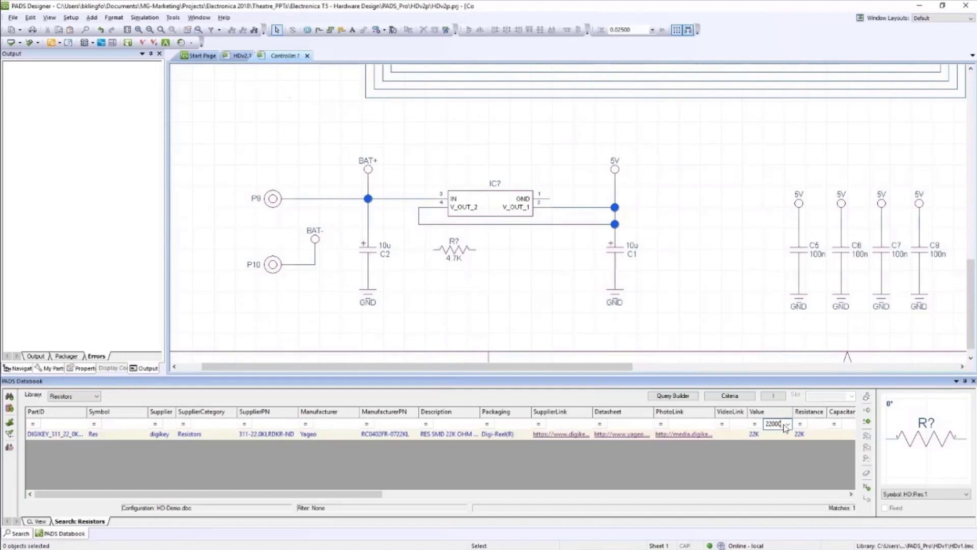
{"action": "left_click", "coordinate": [772, 434]}
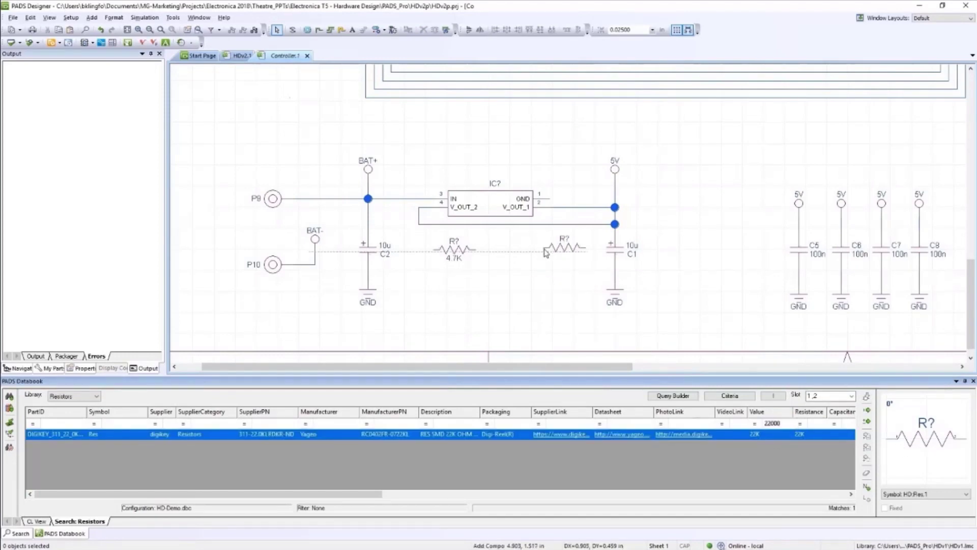
{"action": "left_click", "coordinate": [543, 275]}
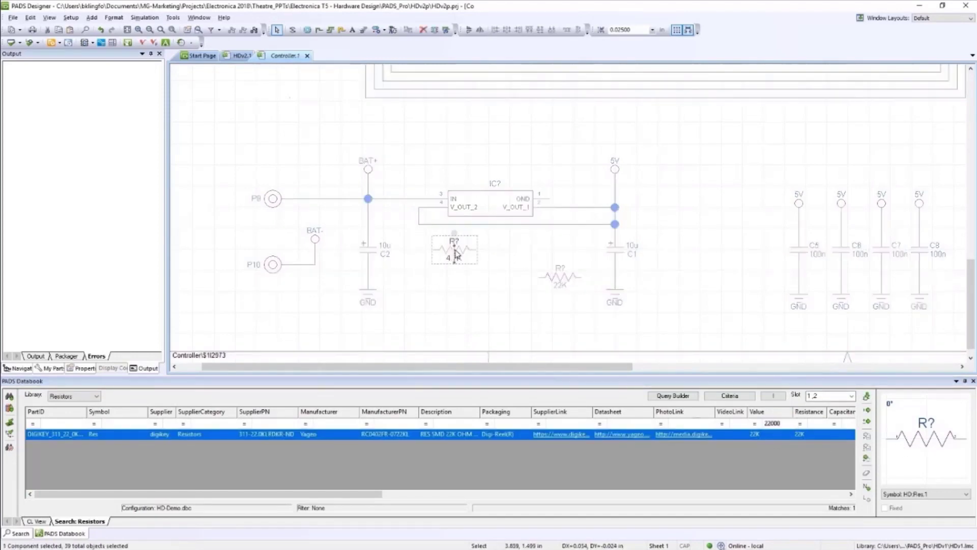
Move the 4.7K resistor lower and wire both resistors to 5V and GND.
{"action": "left_click_drag", "start_coordinate": [455, 249], "coordinate": [459, 283]}
{"action": "left_click", "coordinate": [459, 284]}
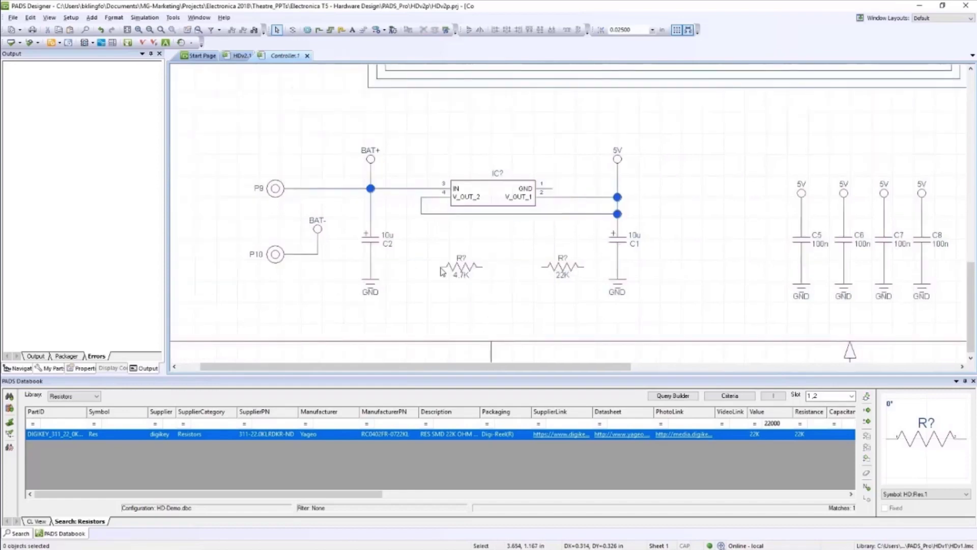
{"action": "left_click", "coordinate": [422, 217]}
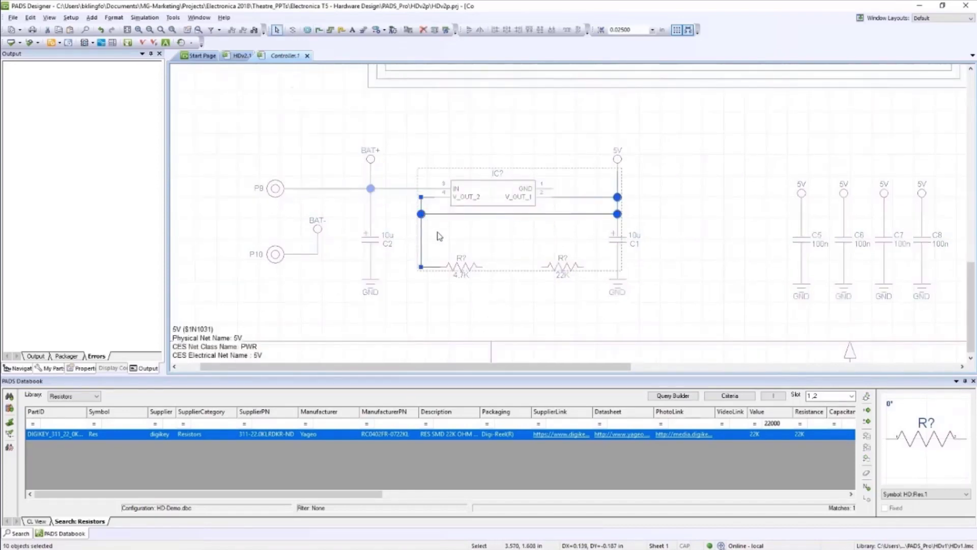
{"action": "left_click", "coordinate": [558, 190]}
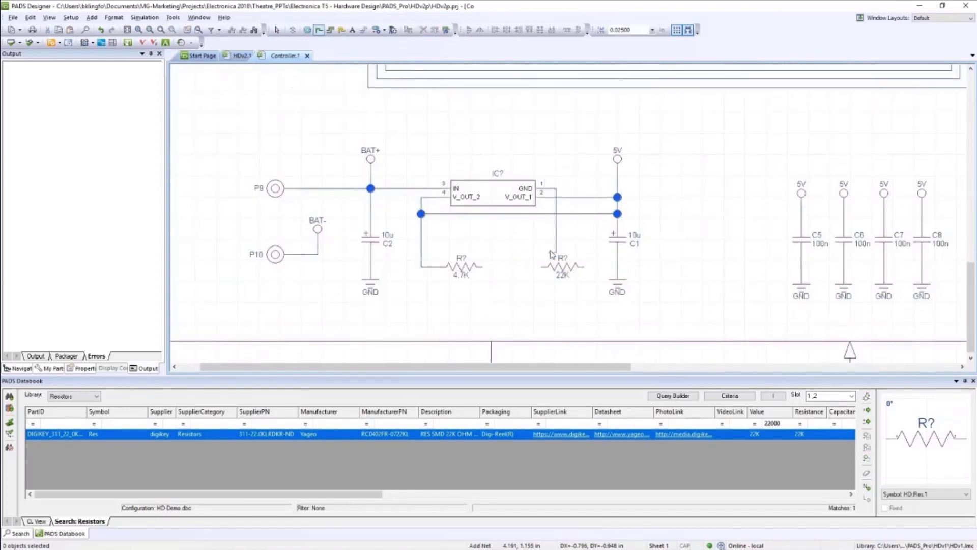
{"action": "left_click", "coordinate": [483, 270]}
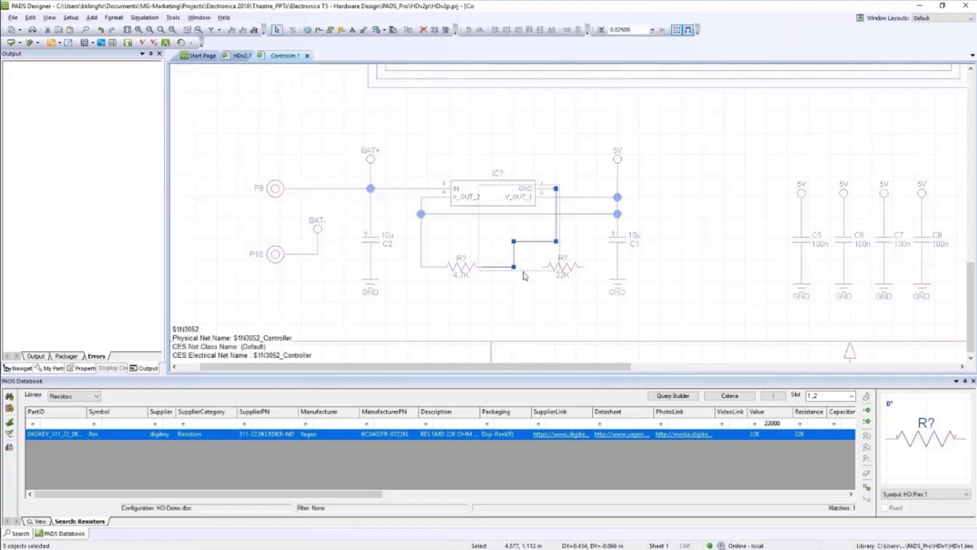
{"action": "left_click", "coordinate": [546, 268]}
{"action": "left_click", "coordinate": [513, 268]}
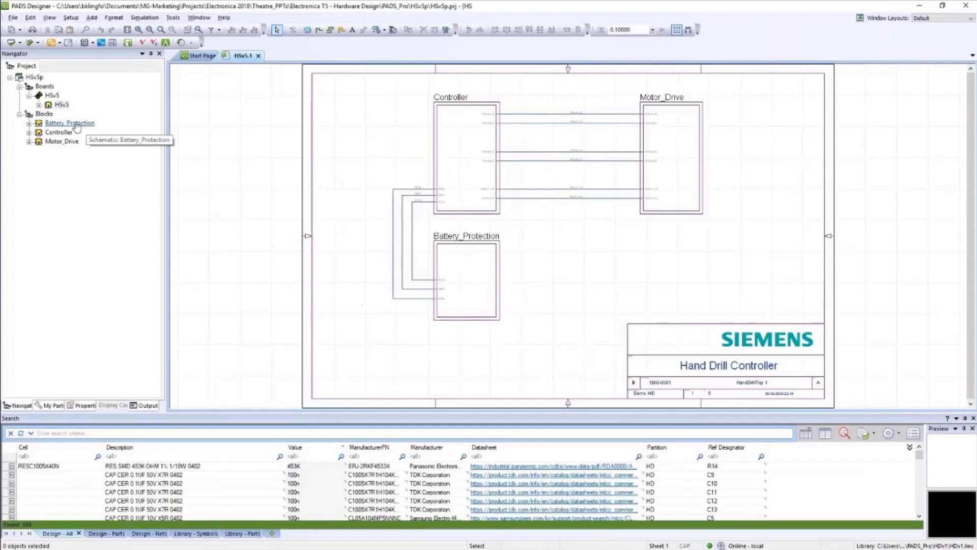
Place Battery_Protection left of Controller, multi-net SCLK, MISO, MOSI across, and shift jogs left.
{"action": "double_click", "coordinate": [459, 298]}
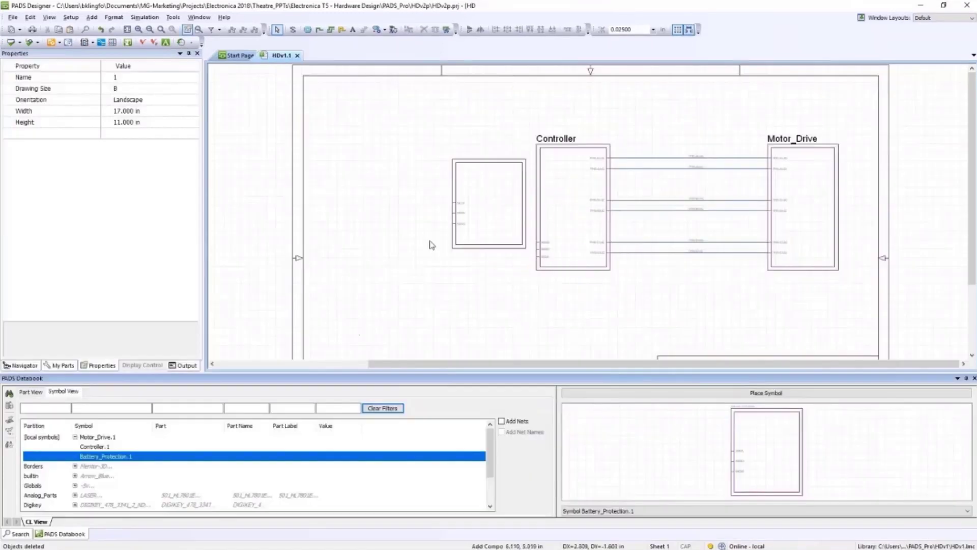
{"action": "left_click", "coordinate": [356, 235]}
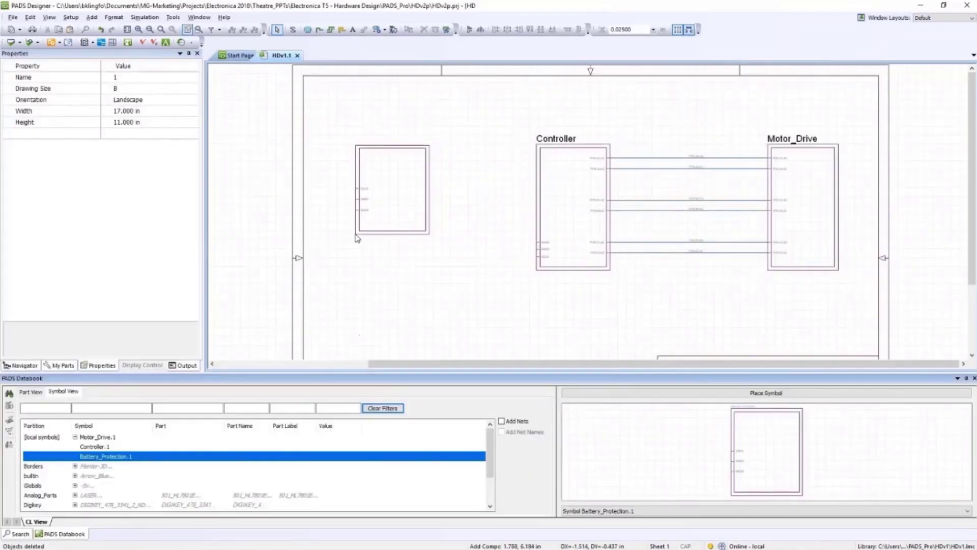
{"action": "scroll", "coordinate": [423, 147], "scroll_direction": "up", "scroll_amount": 3}
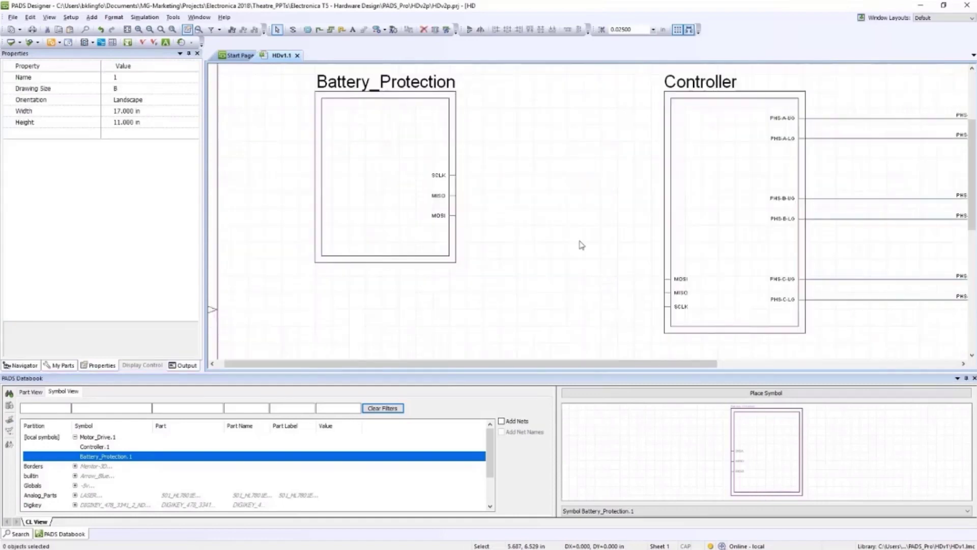
{"action": "left_click", "coordinate": [333, 31]}
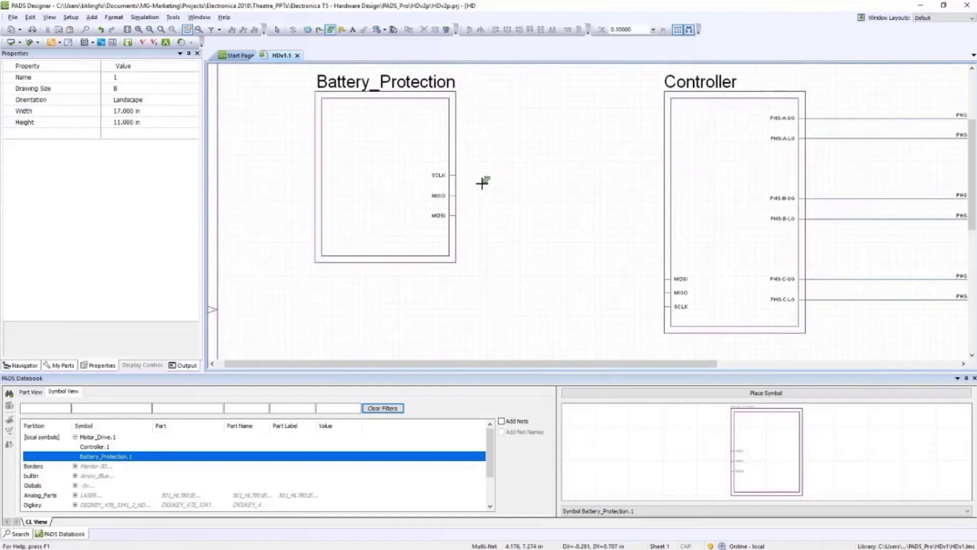
{"action": "left_click_drag", "start_coordinate": [462, 164], "coordinate": [472, 225]}
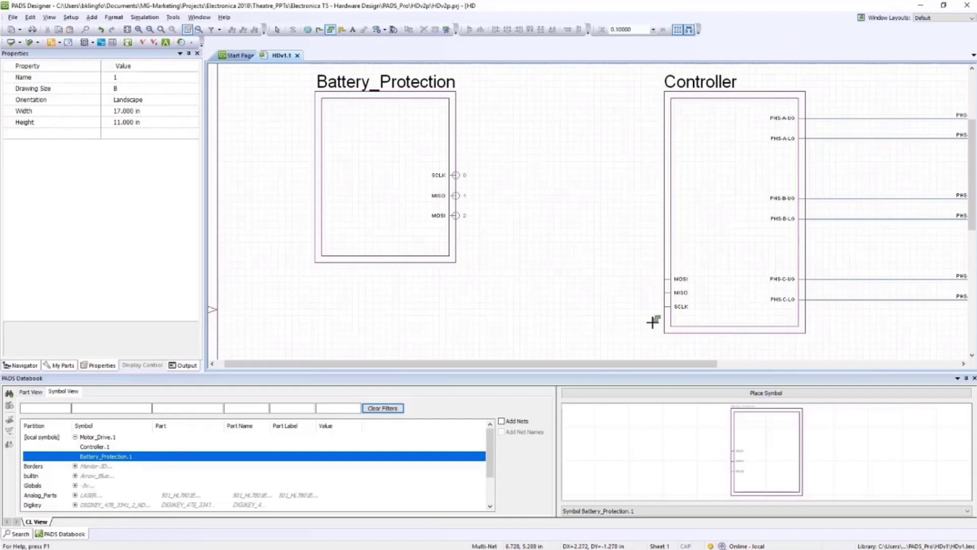
{"action": "left_click_drag", "start_coordinate": [654, 321], "coordinate": [668, 275]}
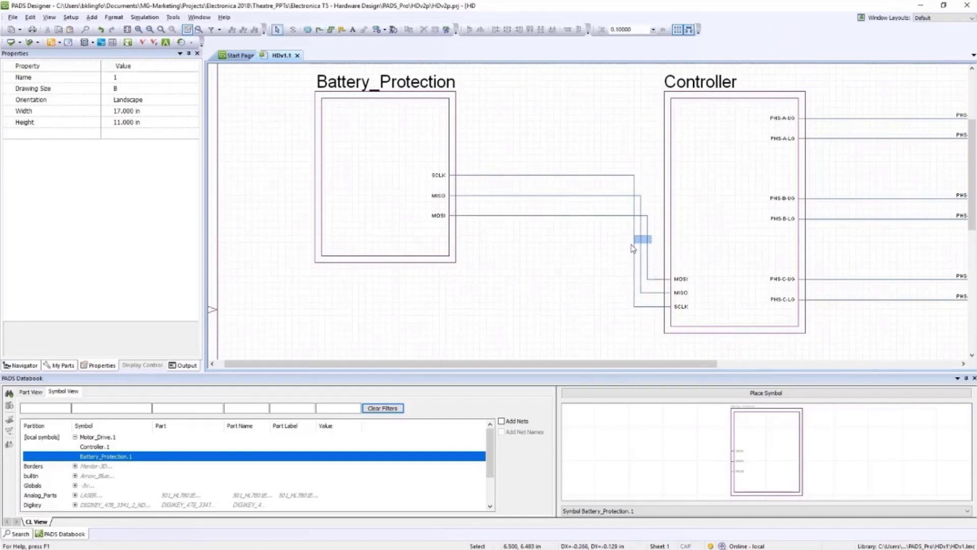
{"action": "left_click", "coordinate": [632, 248]}
{"action": "left_click_drag", "start_coordinate": [631, 244], "coordinate": [573, 245]}
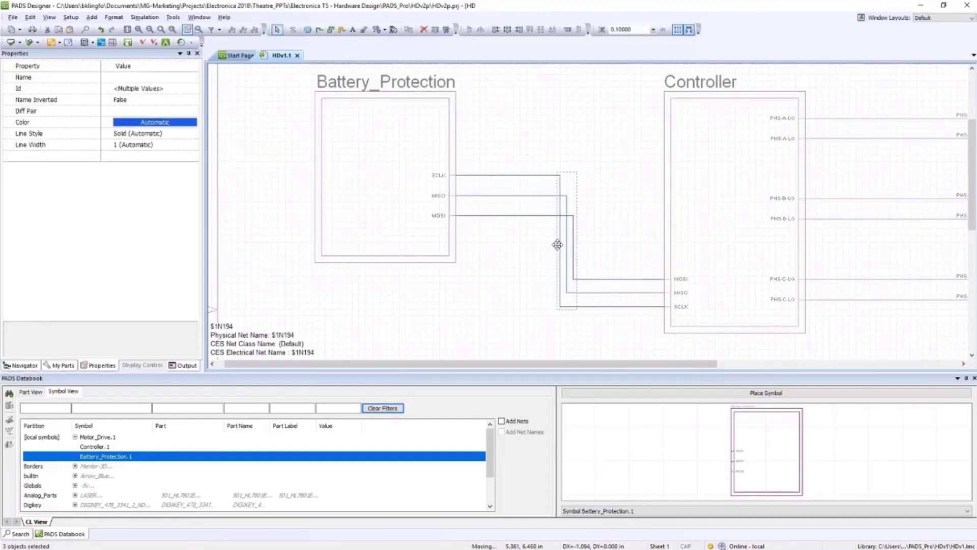
{"action": "left_click", "coordinate": [618, 246]}
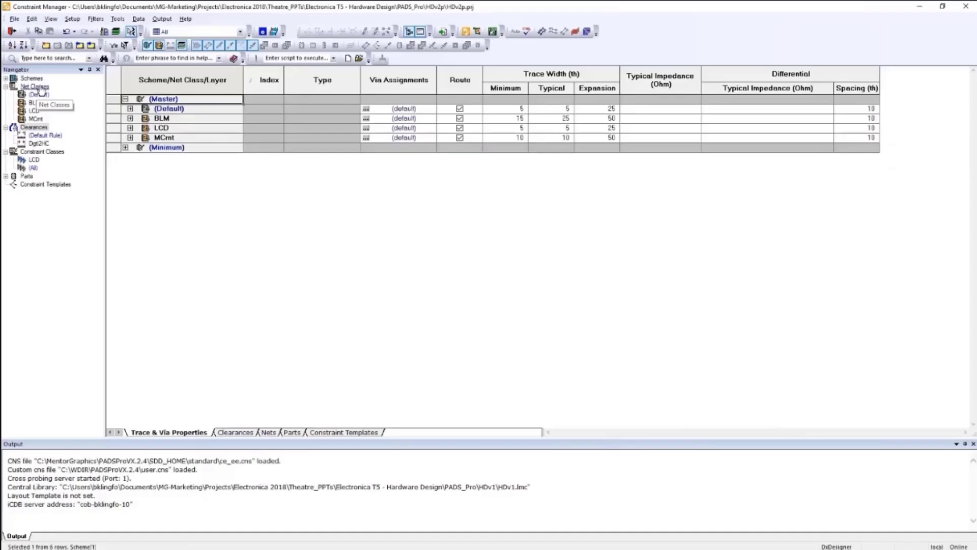
Create a new net class named PWR.
{"action": "right_click", "coordinate": [36, 87]}
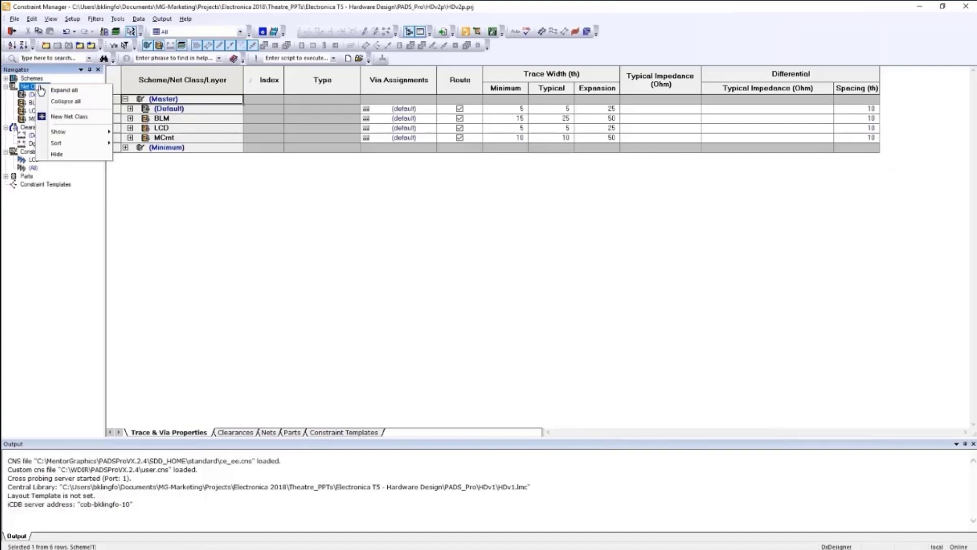
{"action": "left_click", "coordinate": [69, 116]}
{"action": "type", "text": "PWR"}
{"action": "left_click", "coordinate": [36, 127]}
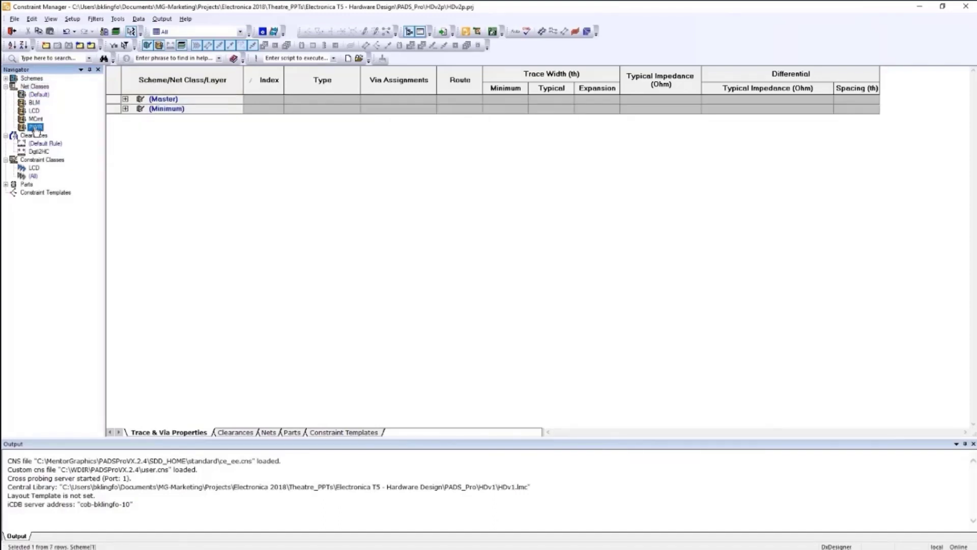
Assign the 5V, BAT+, BAT- and GND nets to PWR and expand its rows.
{"action": "right_click", "coordinate": [35, 127]}
{"action": "left_click", "coordinate": [68, 217]}
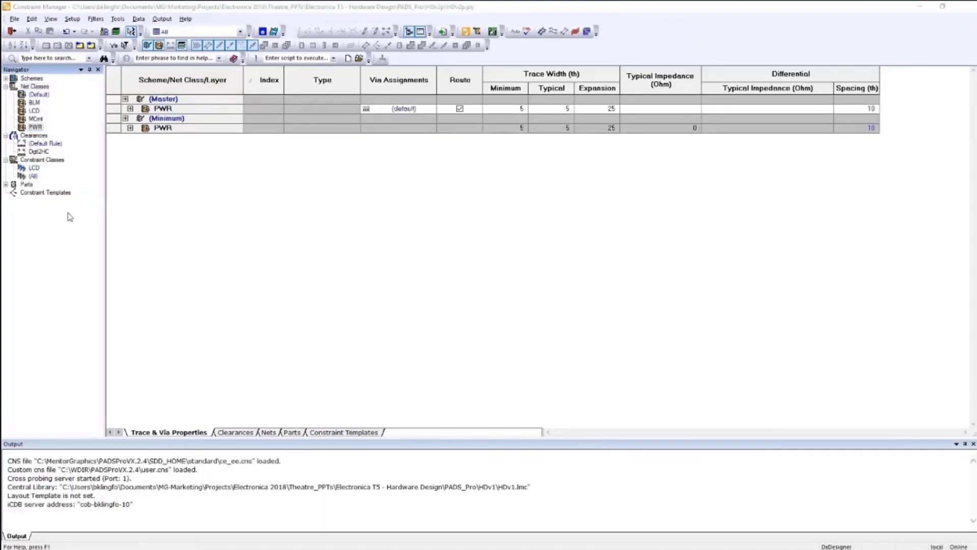
{"action": "left_click", "coordinate": [471, 213]}
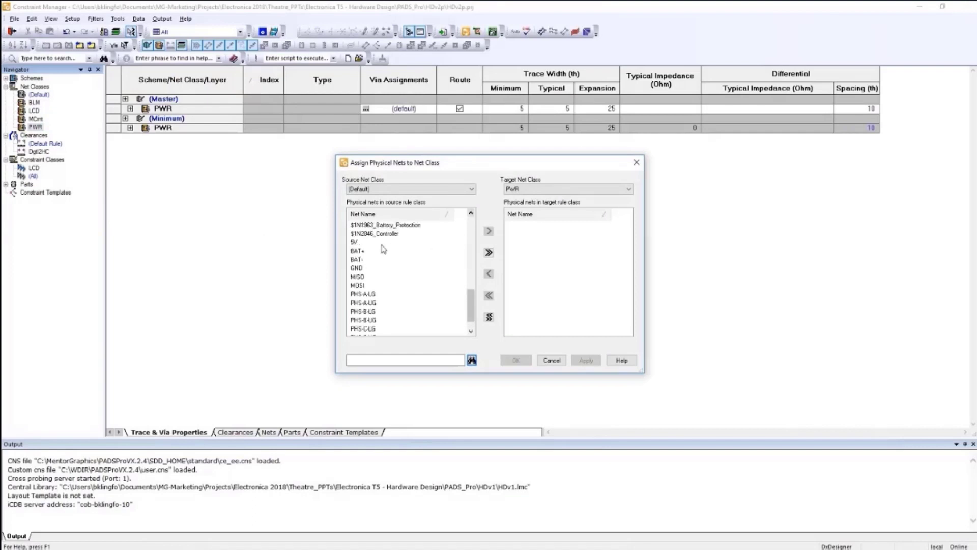
{"action": "left_click", "coordinate": [357, 243]}
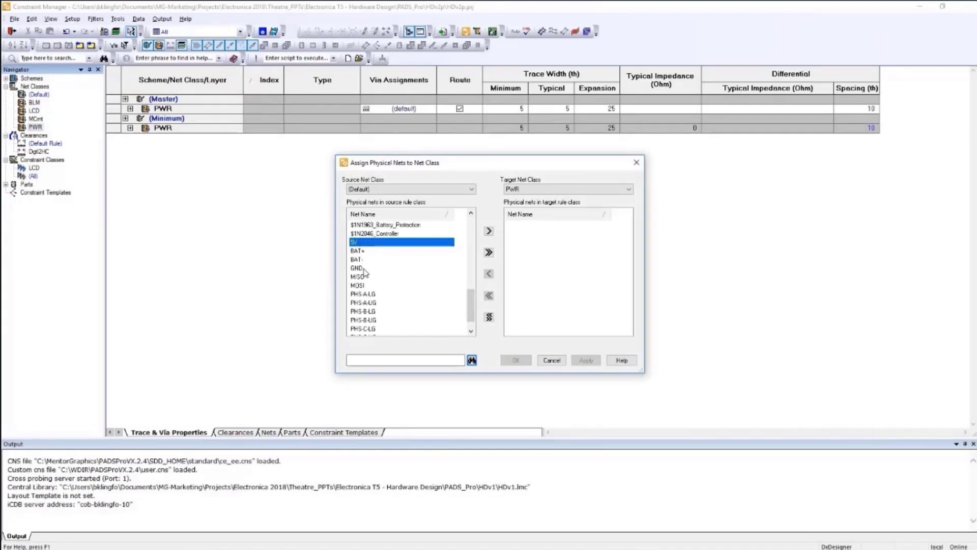
{"action": "left_click", "coordinate": [359, 267], "text": "shift"}
{"action": "left_click", "coordinate": [489, 232]}
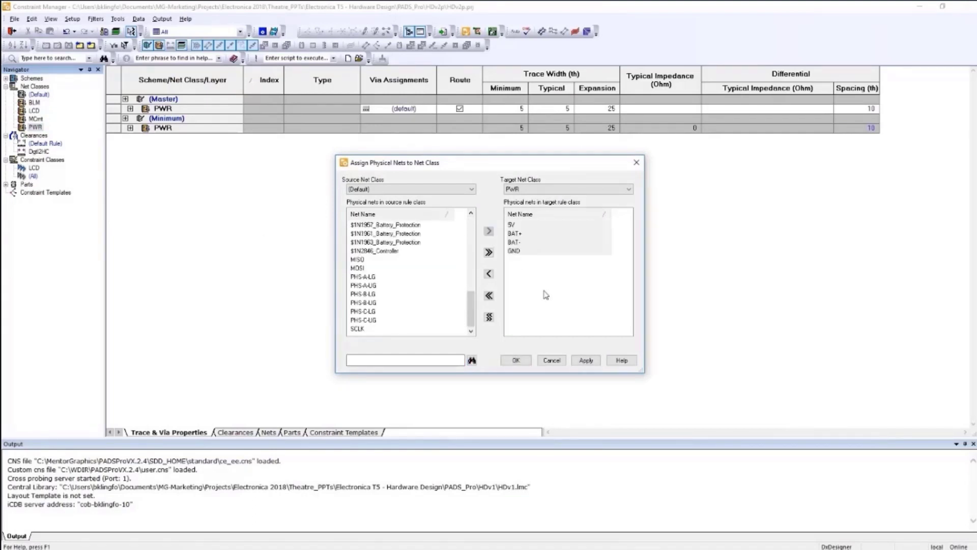
{"action": "left_click", "coordinate": [517, 361]}
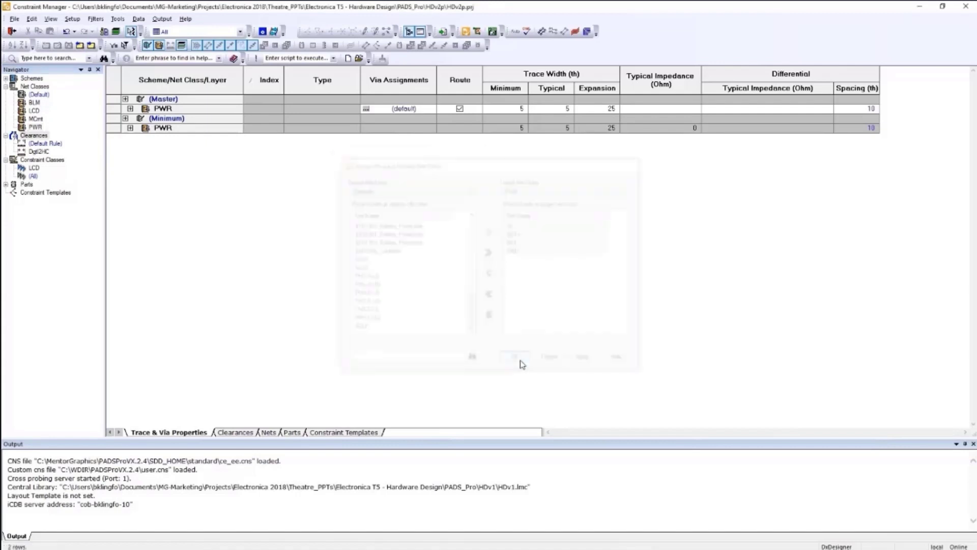
{"action": "left_click", "coordinate": [130, 108]}
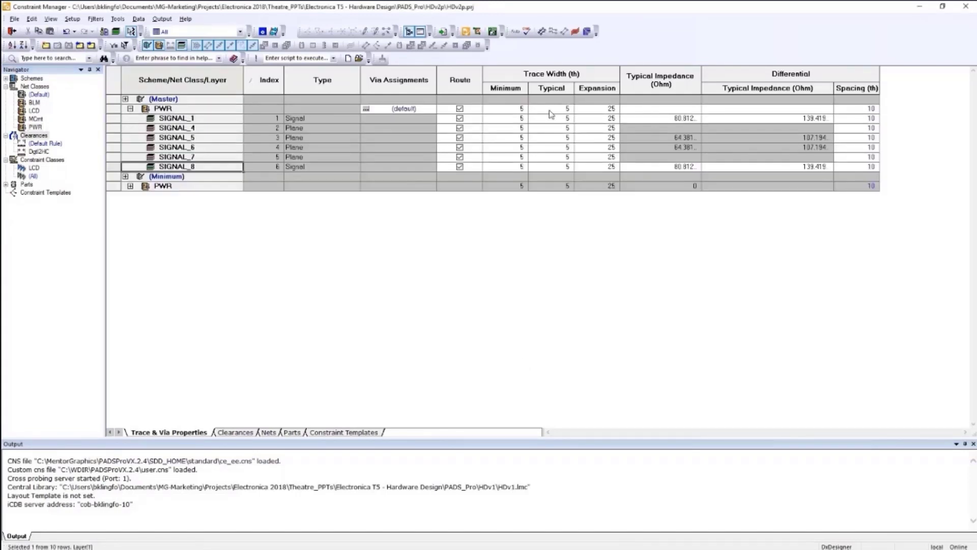
{"action": "left_click", "coordinate": [597, 109]}
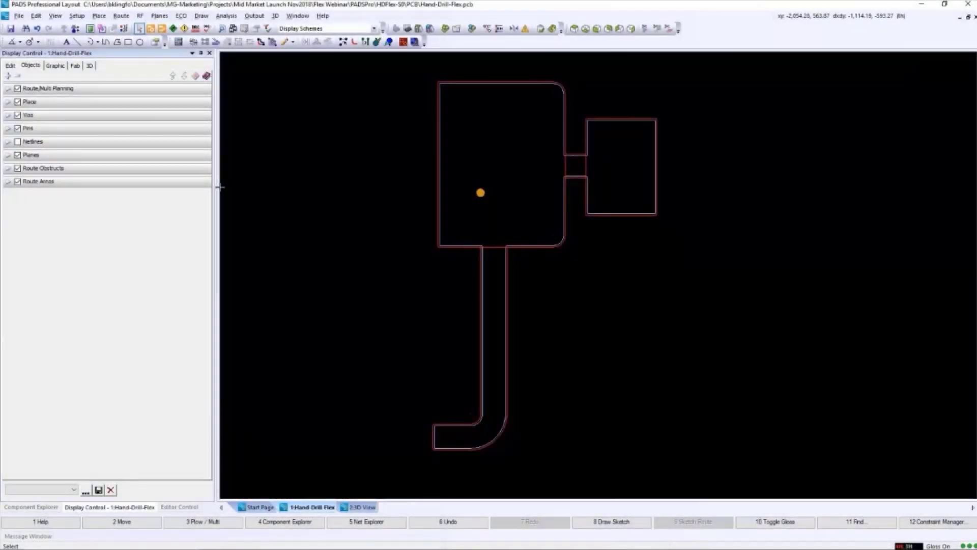
Name the flex outline Flex_LCD and inspect its coverlay-to-stiffener stackup.
{"action": "double_click", "coordinate": [436, 402]}
{"action": "type", "text": "Flex_LCD"}
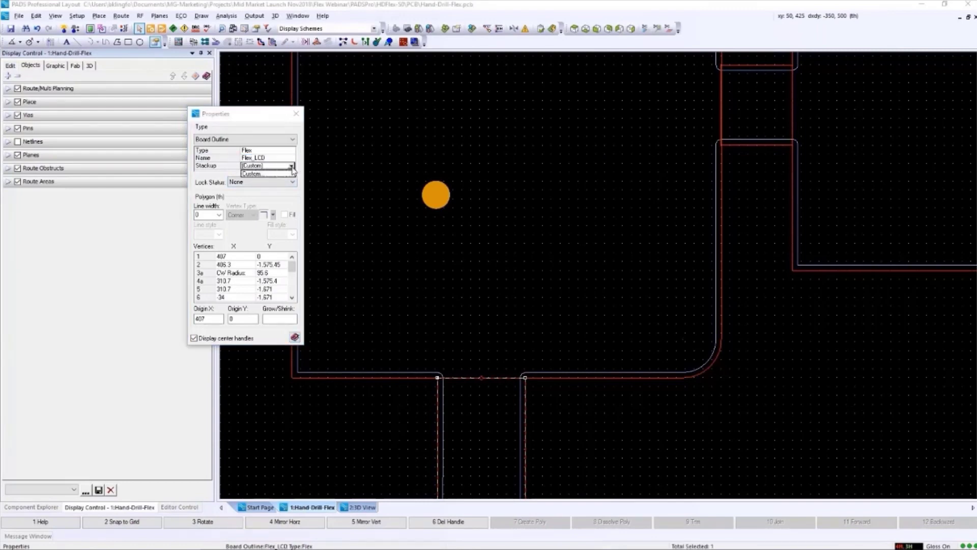
{"action": "left_click", "coordinate": [291, 166]}
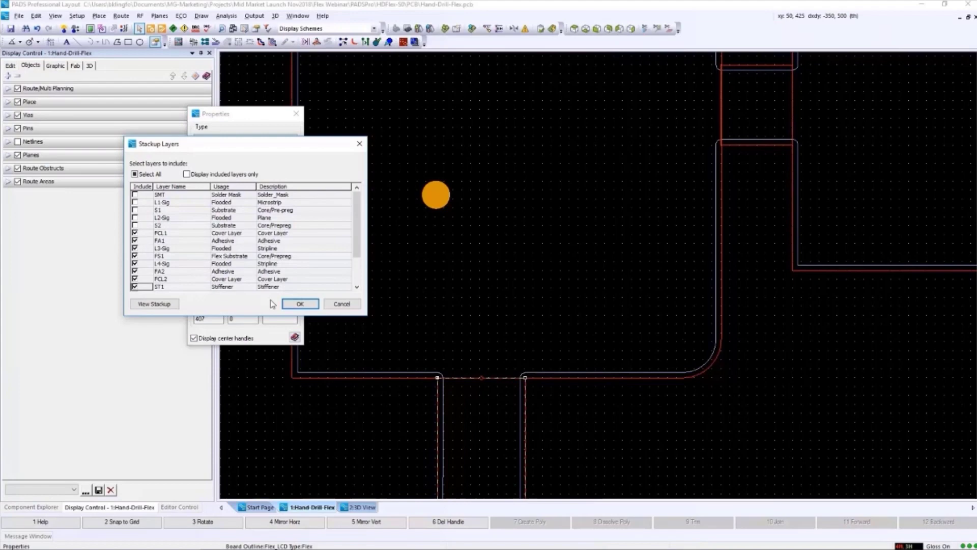
{"action": "left_click", "coordinate": [155, 303]}
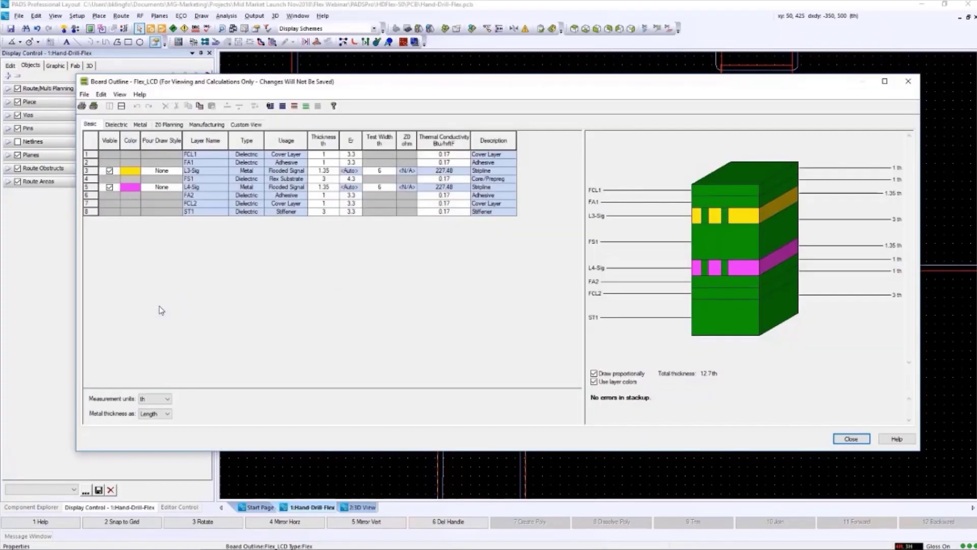
{"action": "key", "text": "Escape"}
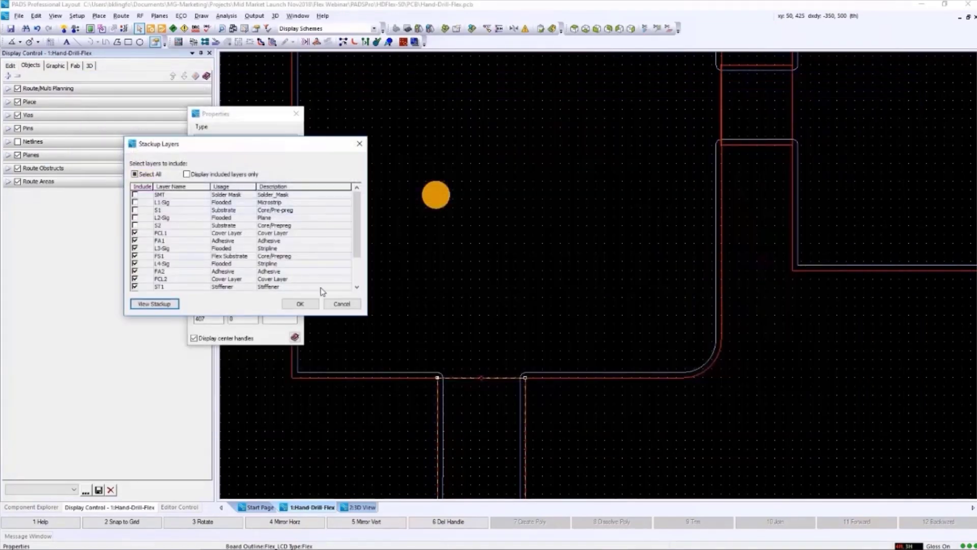
{"action": "left_click", "coordinate": [298, 304]}
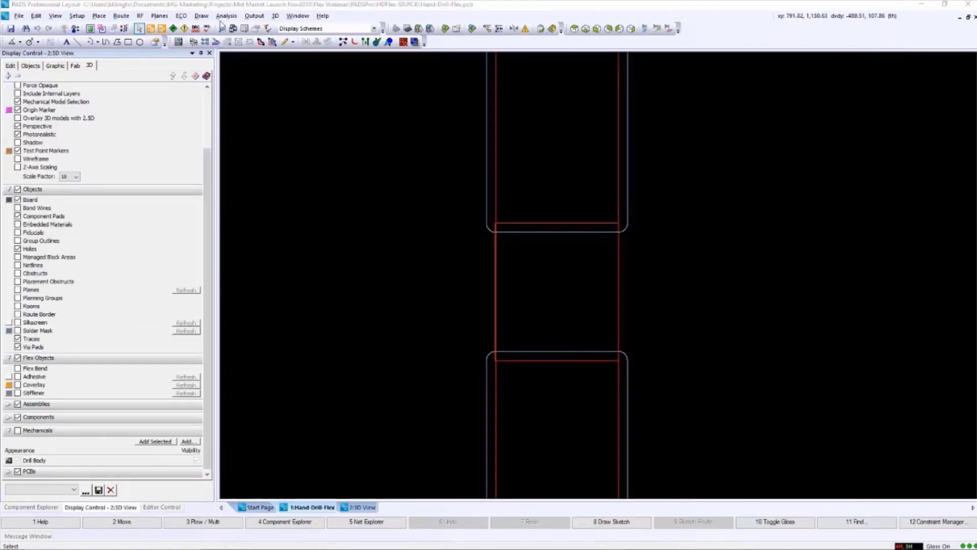
Draw a left-origin bend area across the flex strip between the board sections.
{"action": "left_click", "coordinate": [324, 121]}
{"action": "left_click", "coordinate": [317, 137]}
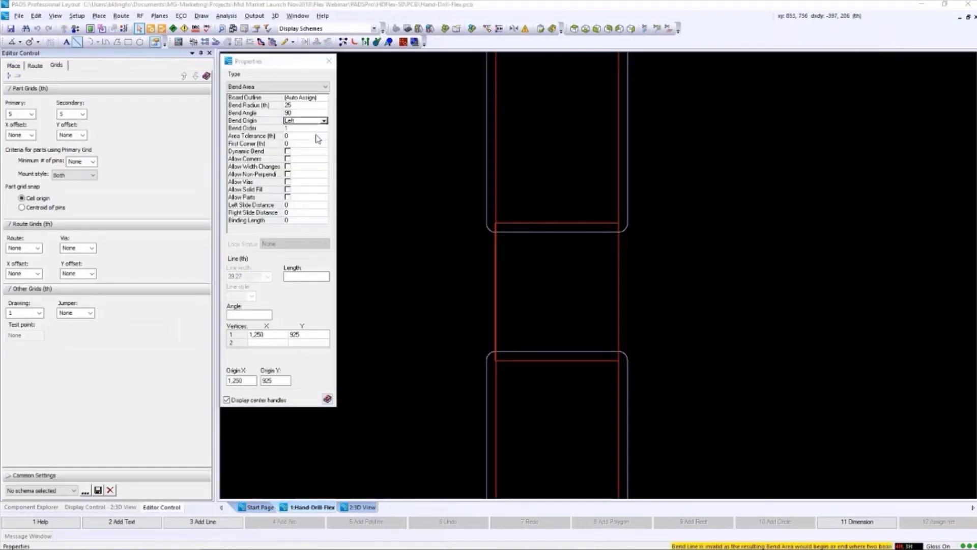
{"action": "left_click", "coordinate": [507, 388]}
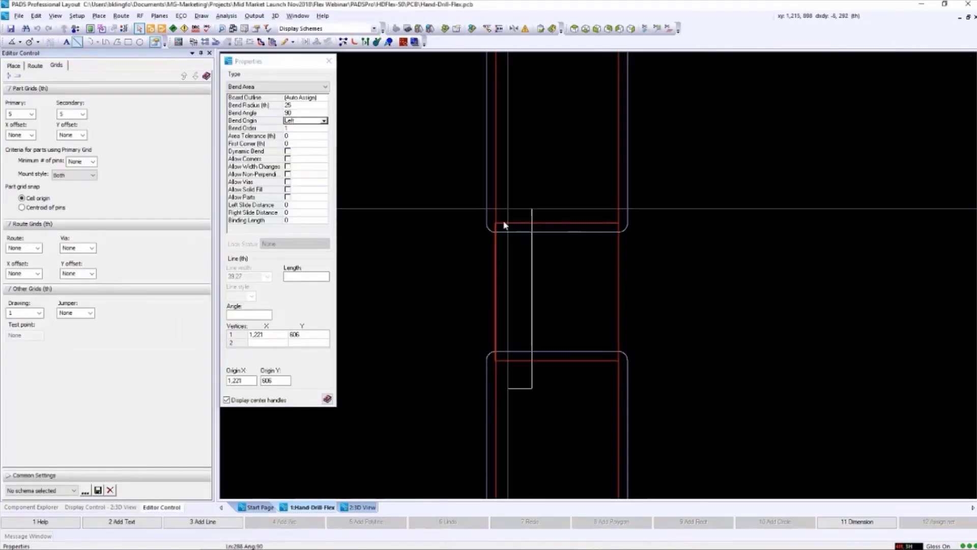
{"action": "left_click", "coordinate": [501, 202]}
{"action": "left_click", "coordinate": [578, 385]}
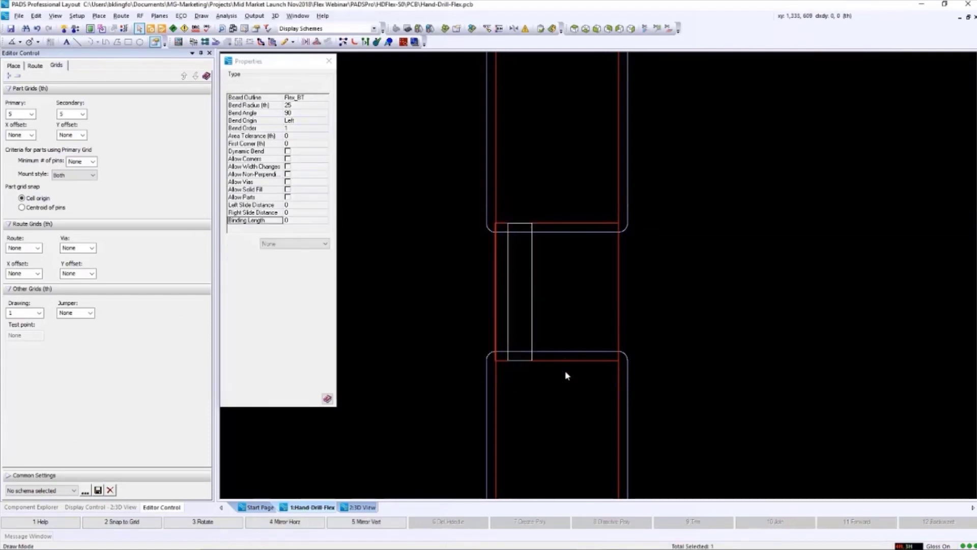
{"action": "key", "text": "Escape"}
{"action": "left_click", "coordinate": [519, 279]}
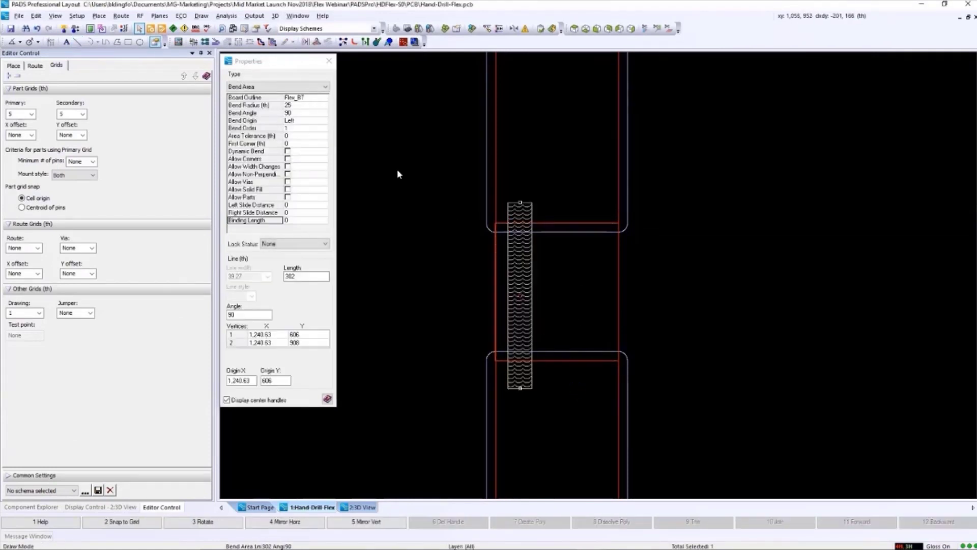
Switch to the 3D view and bring up its display settings panel.
{"action": "left_click", "coordinate": [359, 507]}
{"action": "left_click", "coordinate": [100, 507]}
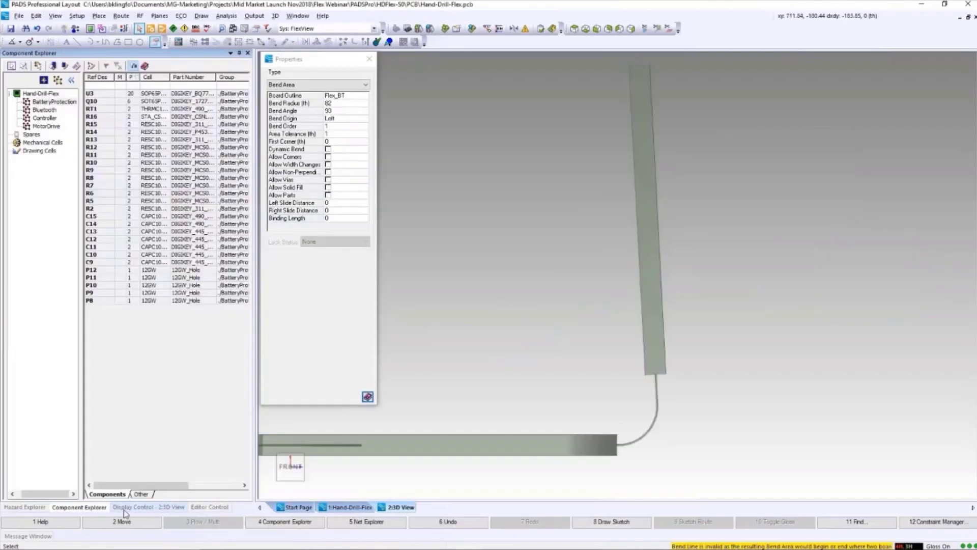
{"action": "left_click", "coordinate": [124, 509]}
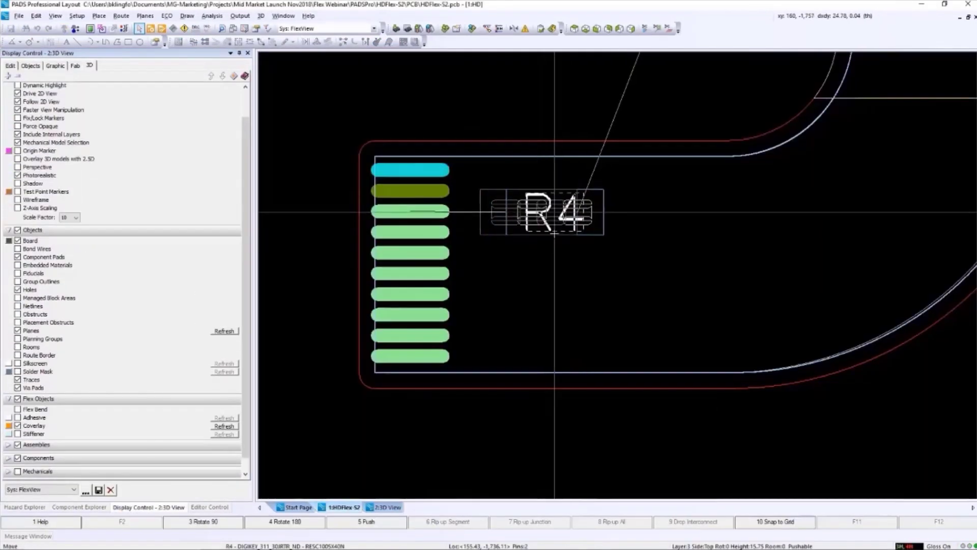
Select resistor R4's left and right pads, then clear the selection.
{"action": "left_click", "coordinate": [458, 252]}
{"action": "left_click", "coordinate": [531, 212]}
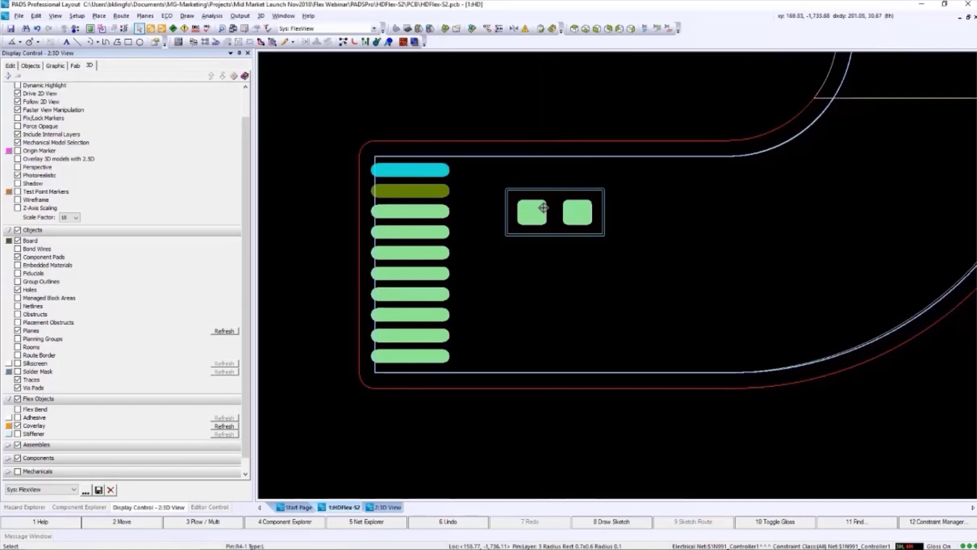
{"action": "left_click", "coordinate": [578, 213]}
{"action": "key", "text": "Escape"}
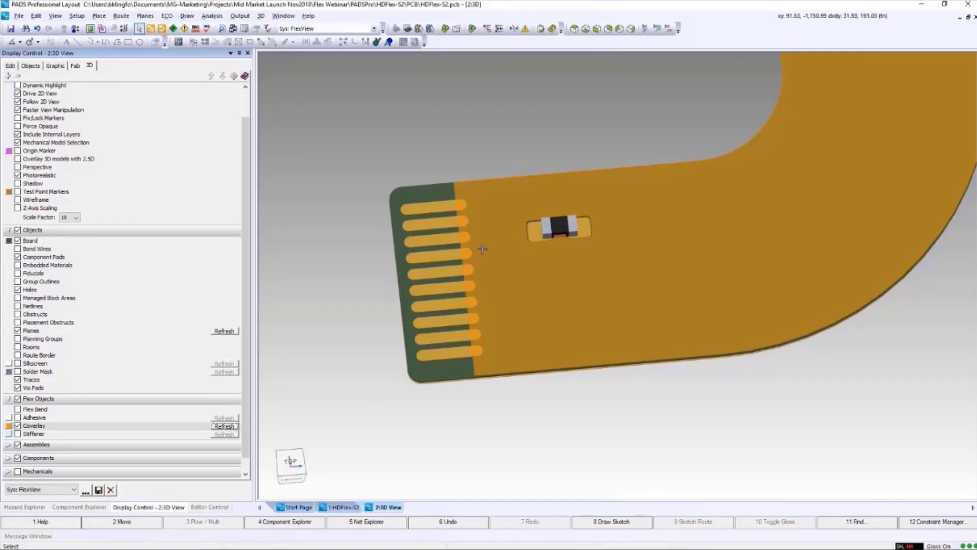
{"action": "scroll", "coordinate": [535, 229], "scroll_direction": "up", "scroll_amount": 3}
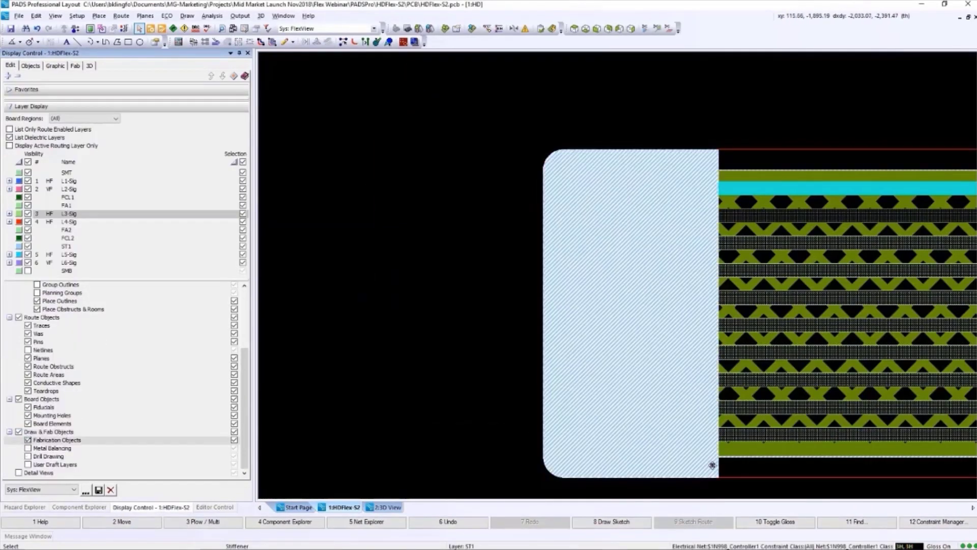
Keep the tail-end shape typed as Stiffener, then close Properties and Circuit Clipboard.
{"action": "left_click", "coordinate": [153, 137]}
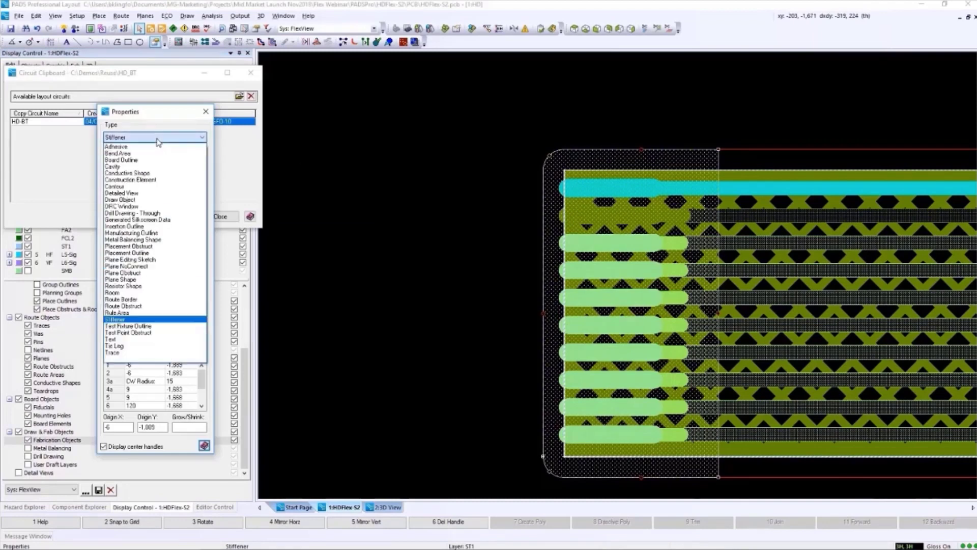
{"action": "left_click", "coordinate": [152, 324]}
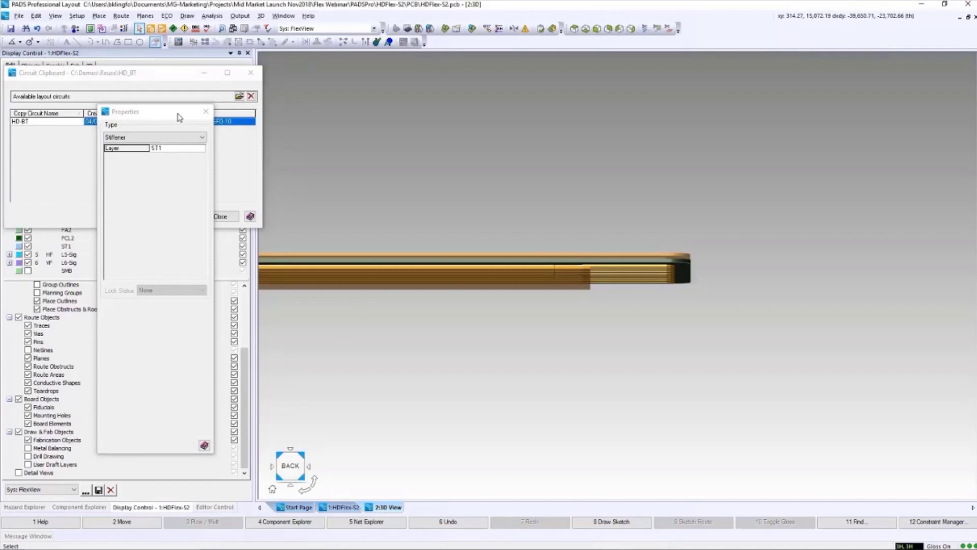
{"action": "left_click", "coordinate": [205, 113]}
{"action": "left_click", "coordinate": [220, 216]}
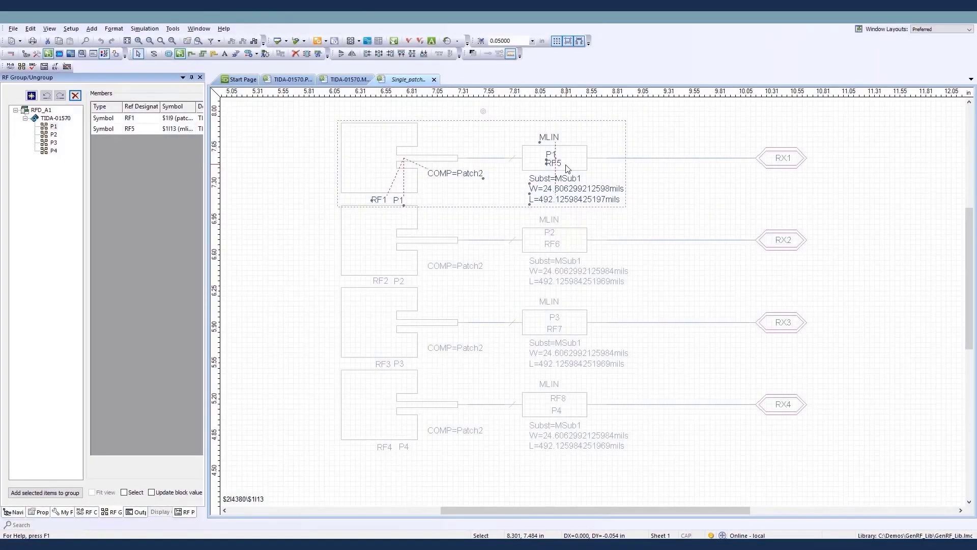
Display the RF Parameters window for microstrip line RF5.
{"action": "left_click", "coordinate": [45, 66]}
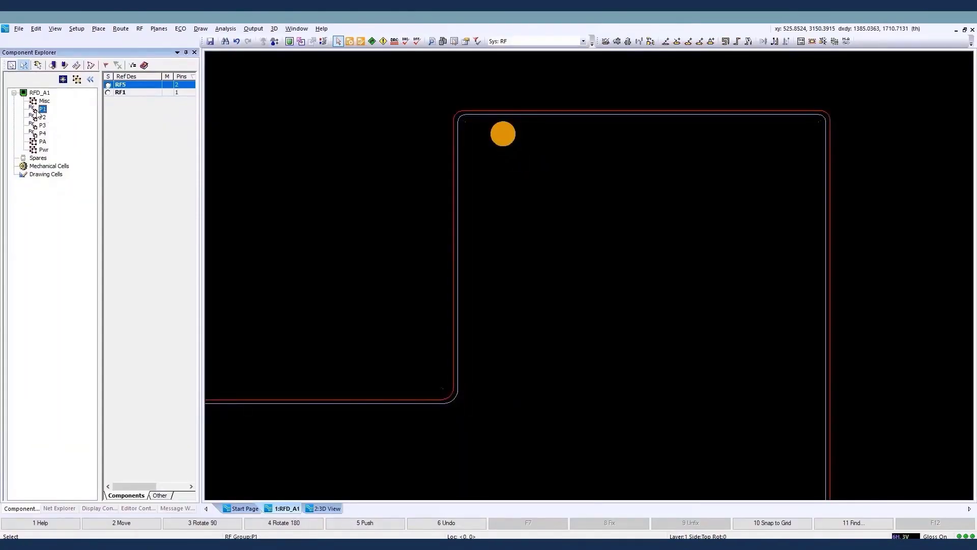
Place the first patch antenna RF group near the board's top-right corner.
{"action": "right_click", "coordinate": [38, 111]}
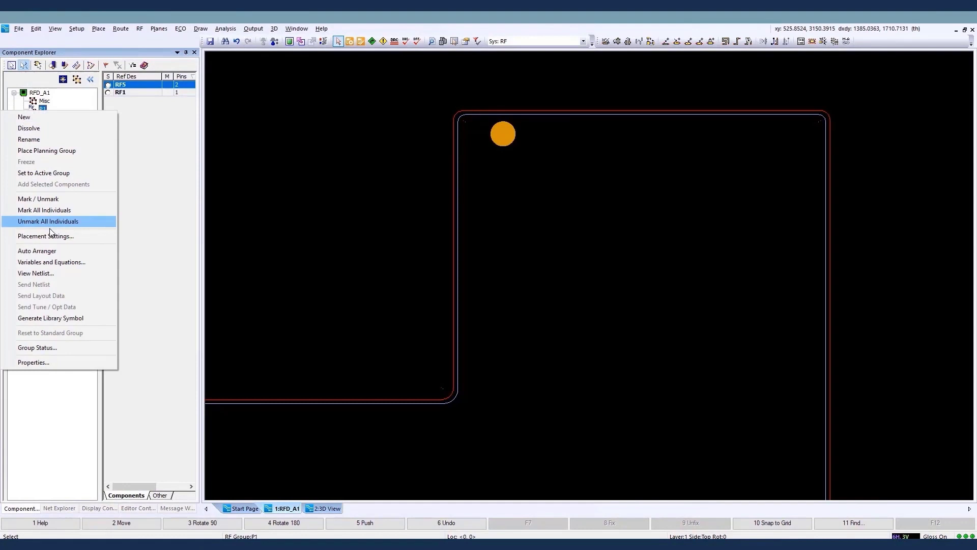
{"action": "left_click", "coordinate": [37, 251]}
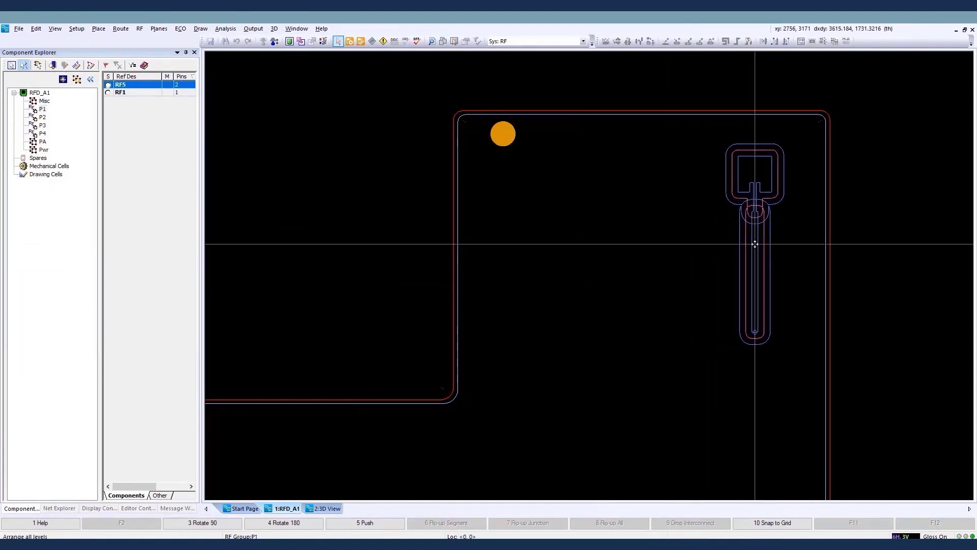
{"action": "left_click", "coordinate": [755, 244]}
{"action": "scroll", "coordinate": [686, 254], "scroll_direction": "up", "scroll_amount": 1}
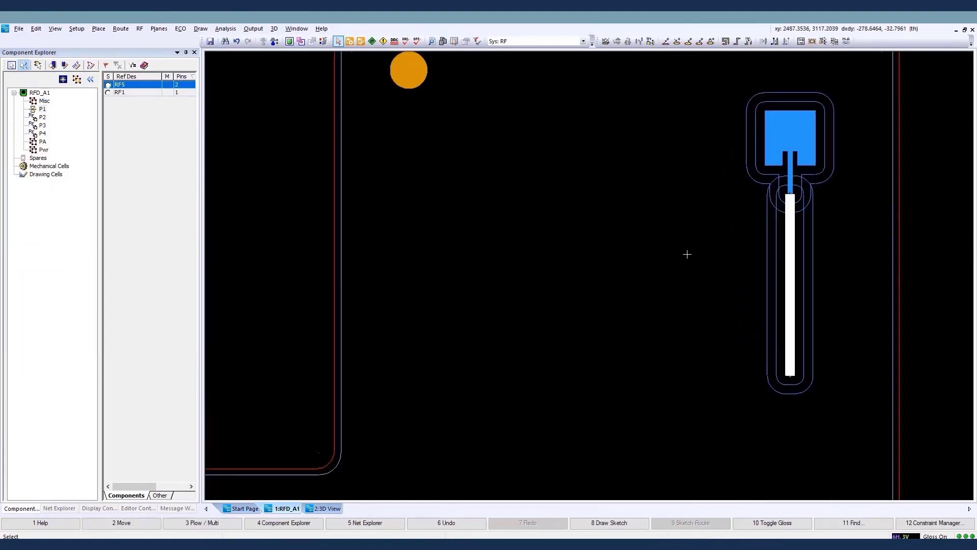
Place the second and third antenna groups rotated upright, side by side.
{"action": "right_click", "coordinate": [42, 119]}
{"action": "left_click", "coordinate": [46, 258]}
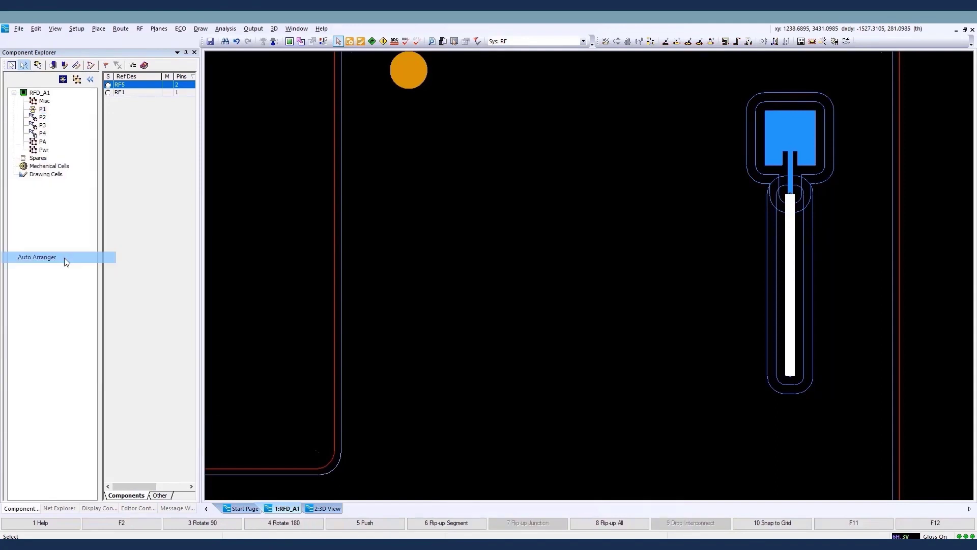
{"action": "key", "text": "F3"}
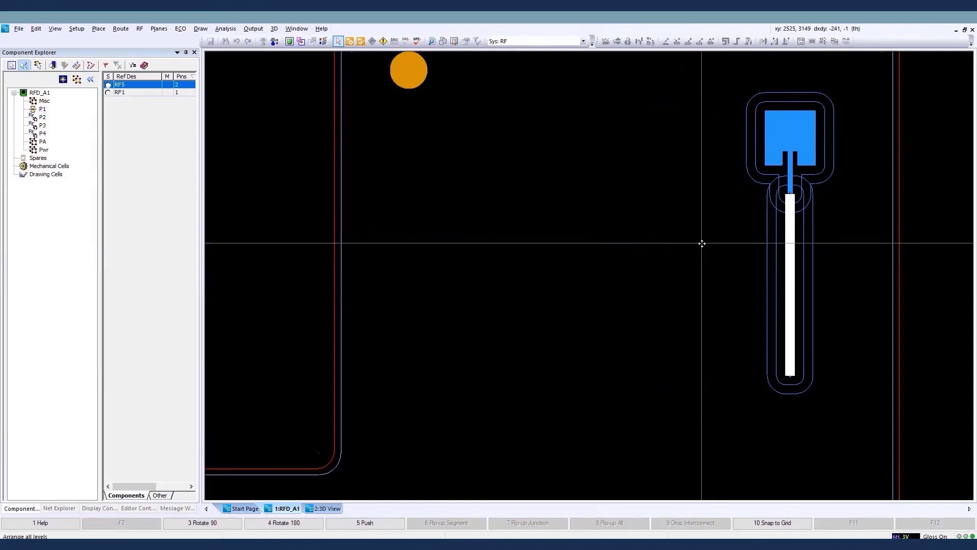
{"action": "left_click", "coordinate": [703, 242]}
{"action": "right_click", "coordinate": [48, 133]}
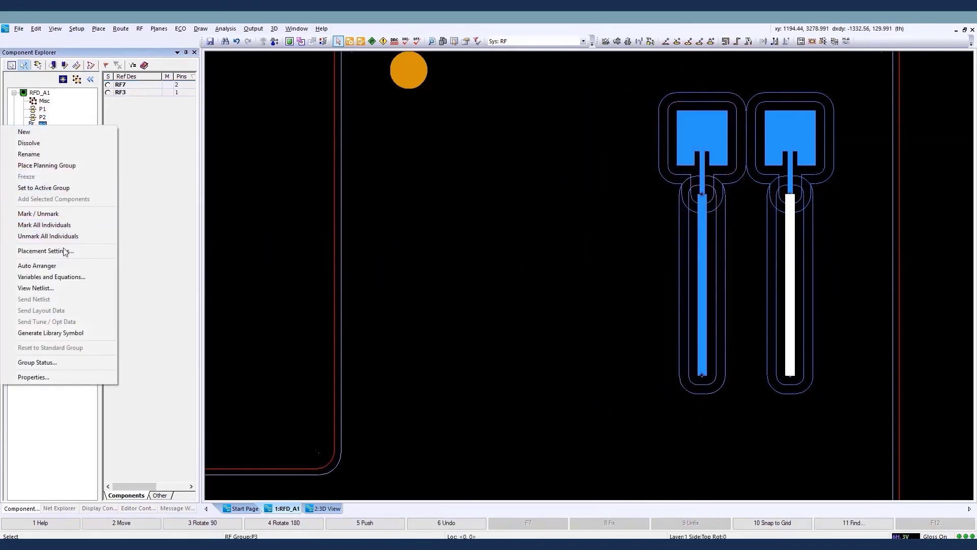
{"action": "left_click", "coordinate": [46, 268]}
{"action": "key", "text": "F3"}
{"action": "left_click", "coordinate": [614, 246]}
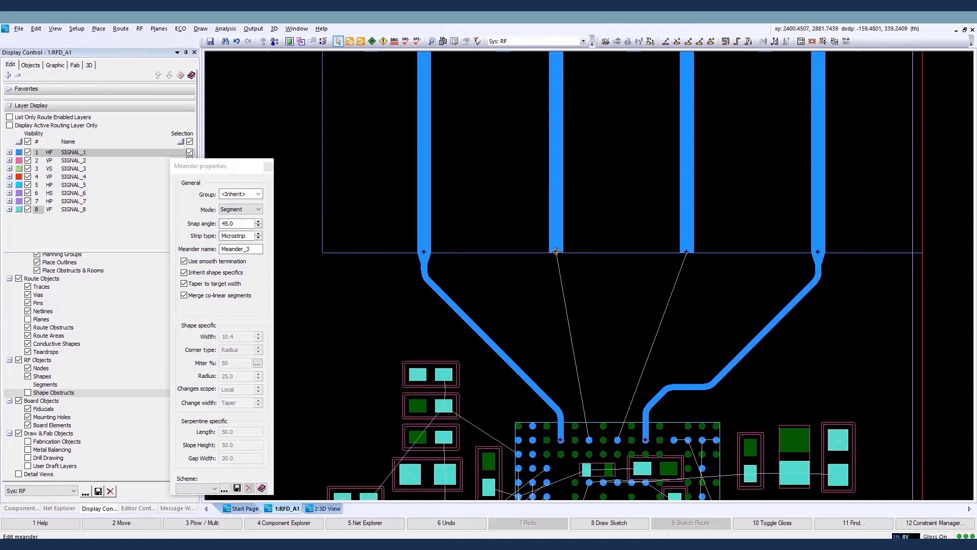
Route the second feed trace with a taper and serpentine meander to its pad.
{"action": "left_click", "coordinate": [556, 253]}
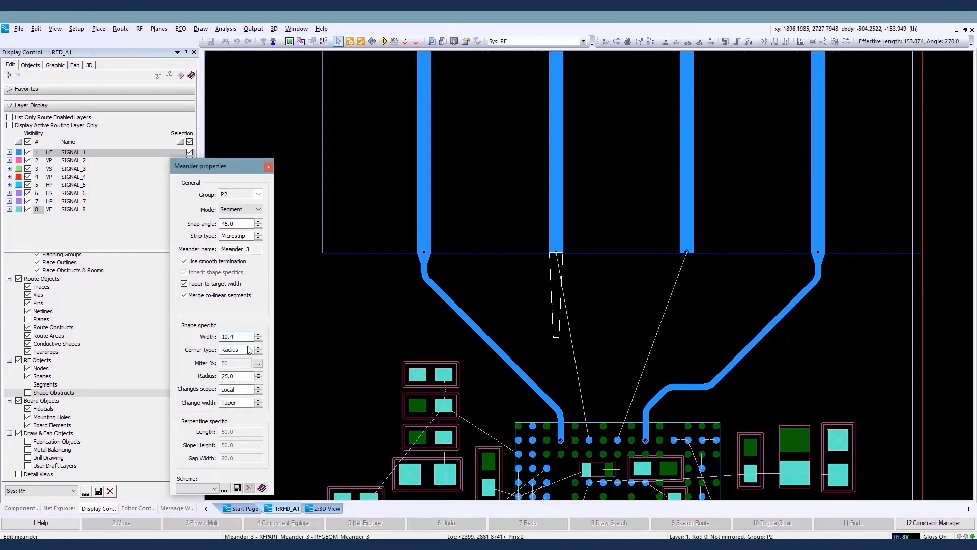
{"action": "left_click", "coordinate": [554, 267]}
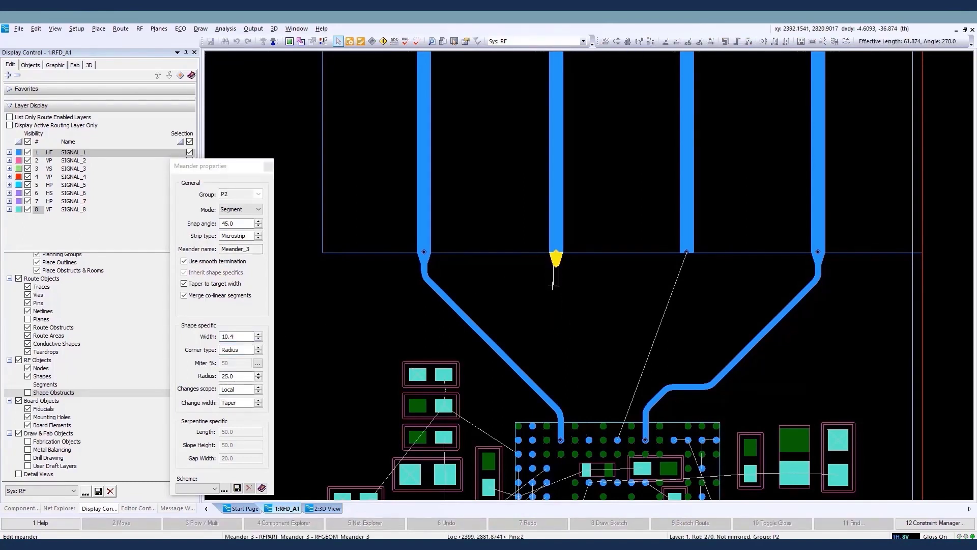
{"action": "left_click", "coordinate": [258, 209]}
{"action": "left_click", "coordinate": [237, 222]}
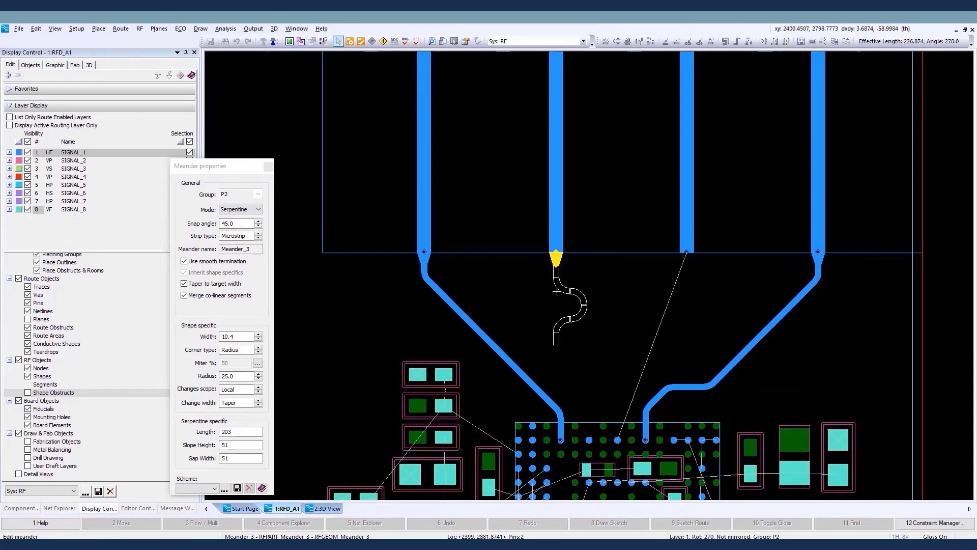
{"action": "left_click", "coordinate": [558, 353]}
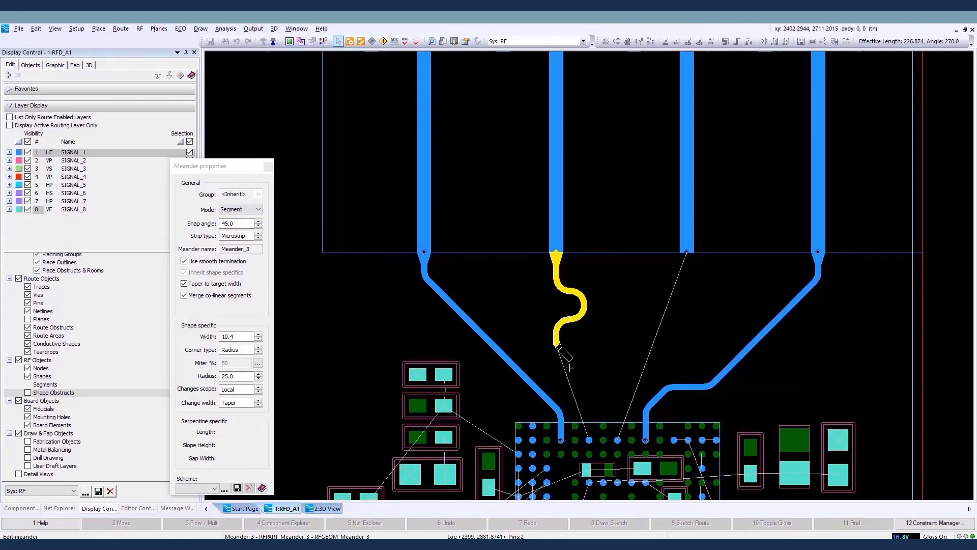
{"action": "left_click", "coordinate": [590, 380]}
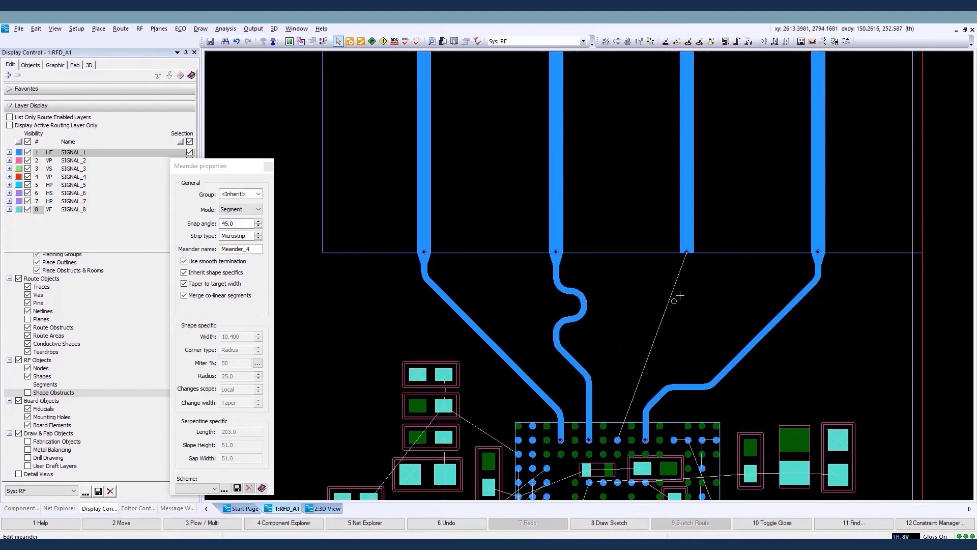
Route the third feed trace with a taper and serpentine meander down to its via.
{"action": "left_click", "coordinate": [686, 254]}
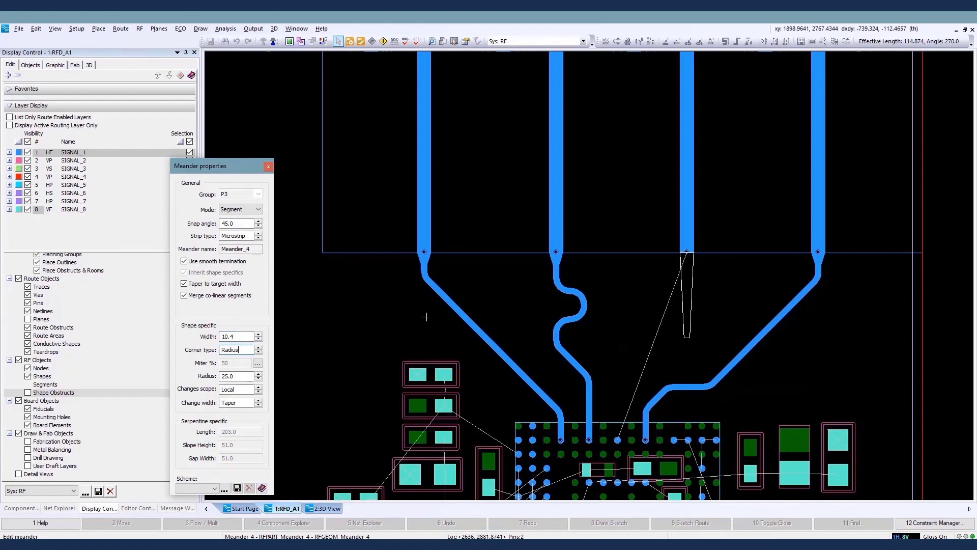
{"action": "left_click", "coordinate": [685, 264]}
{"action": "left_click", "coordinate": [241, 209]}
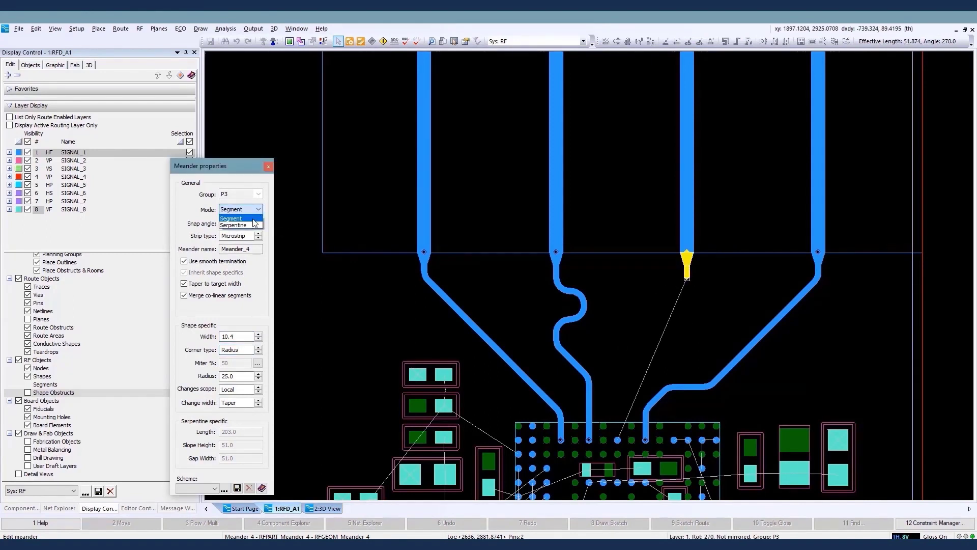
{"action": "left_click", "coordinate": [617, 347]}
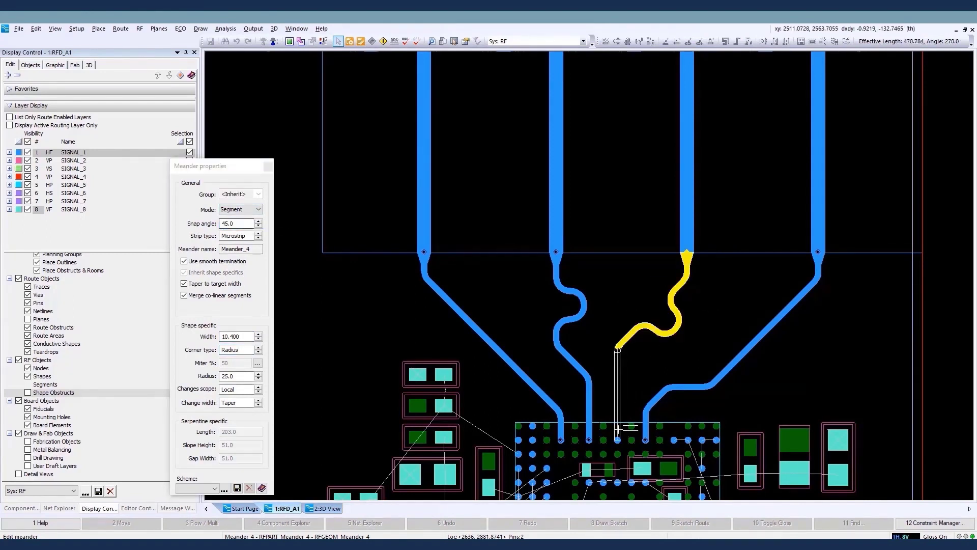
{"action": "left_click", "coordinate": [616, 349]}
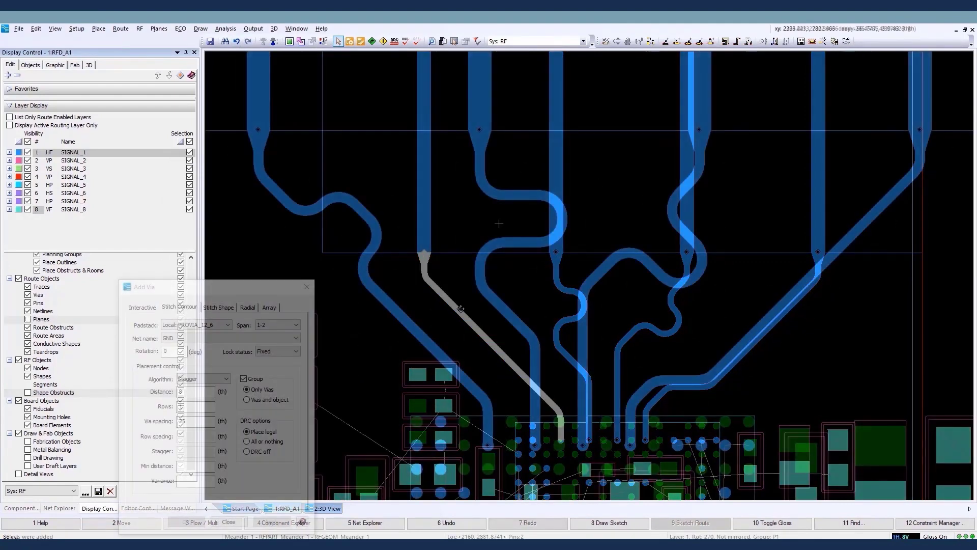
Select all four meandered feed traces and add stitching vias along them.
{"action": "left_click", "coordinate": [519, 229], "text": "ctrl"}
{"action": "left_click", "coordinate": [336, 229], "text": "ctrl"}
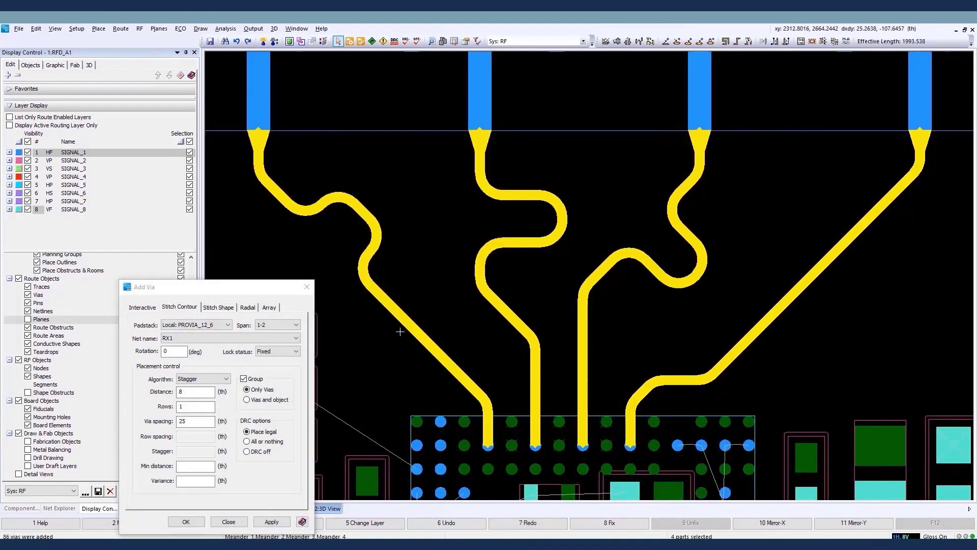
{"action": "left_click", "coordinate": [271, 522]}
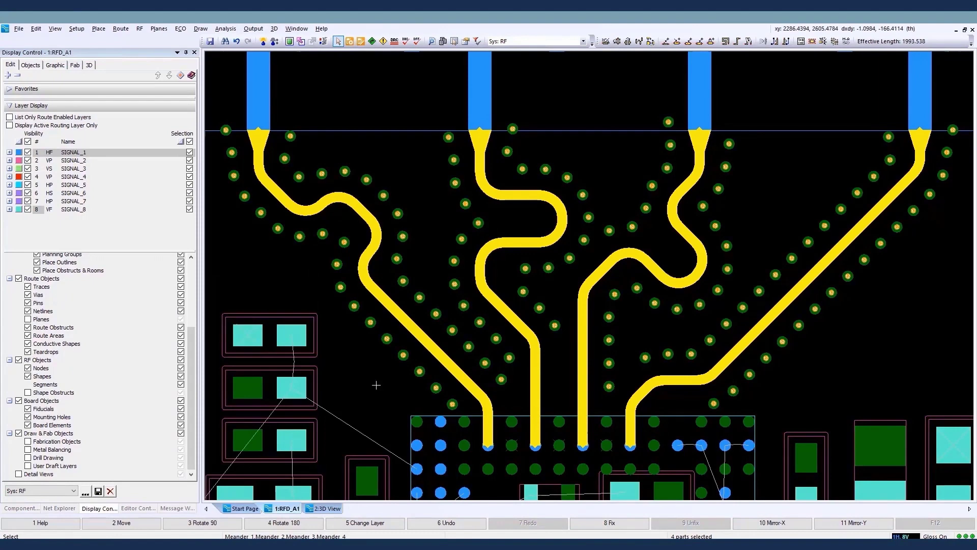
{"action": "scroll", "coordinate": [496, 387], "scroll_direction": "down", "scroll_amount": 2}
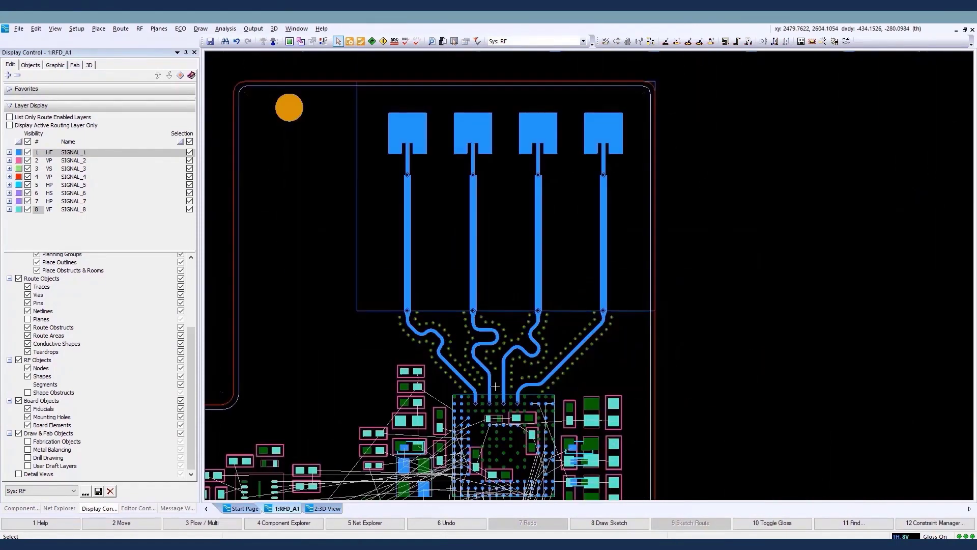
Show plane shapes and set the GND plane's Stitchvia Scheme to Loc: RFPlane.
{"action": "left_click_drag", "start_coordinate": [382, 382], "coordinate": [526, 392]}
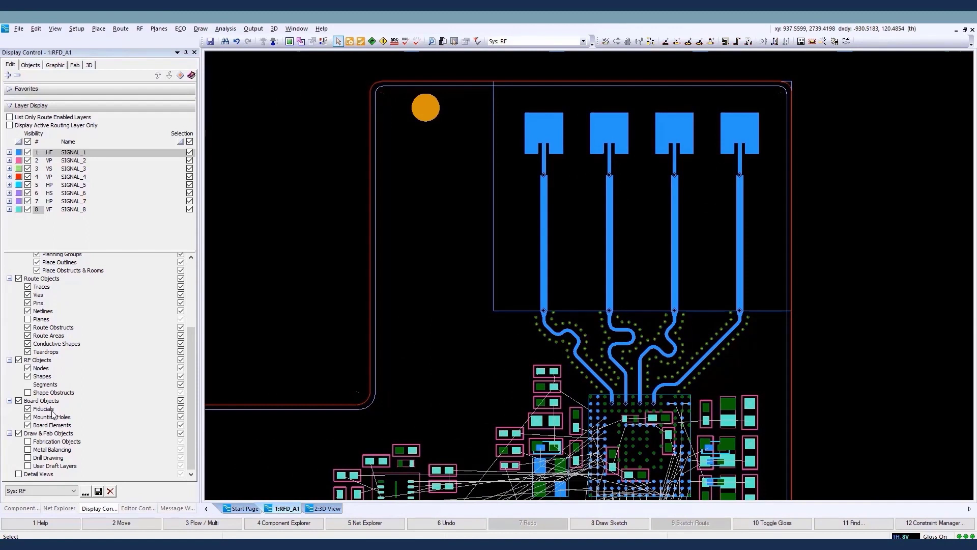
{"action": "left_click", "coordinate": [28, 319]}
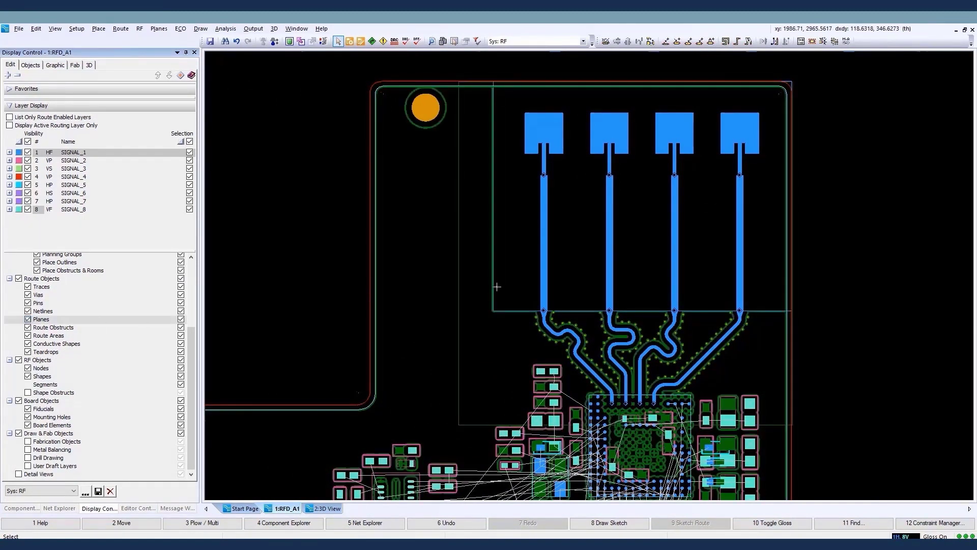
{"action": "double_click", "coordinate": [458, 249]}
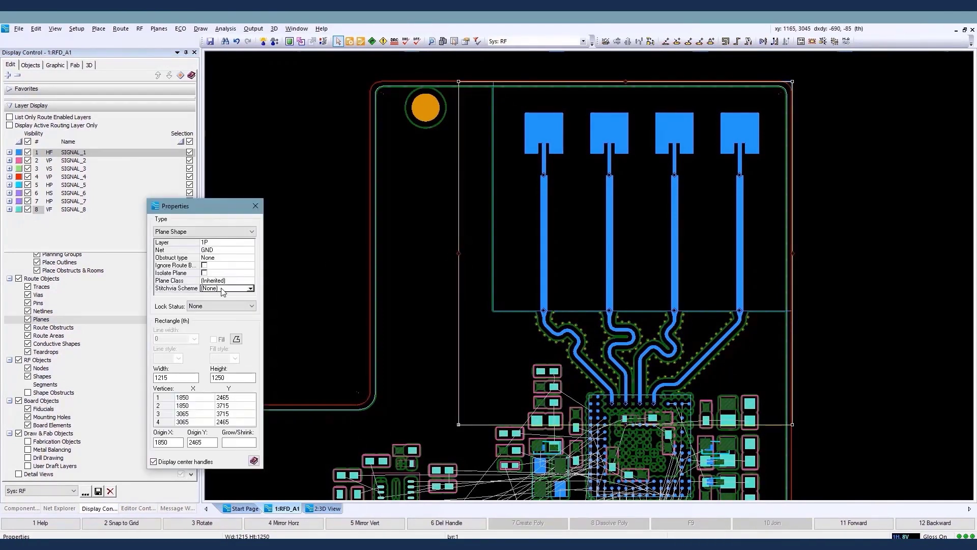
{"action": "left_click", "coordinate": [224, 288]}
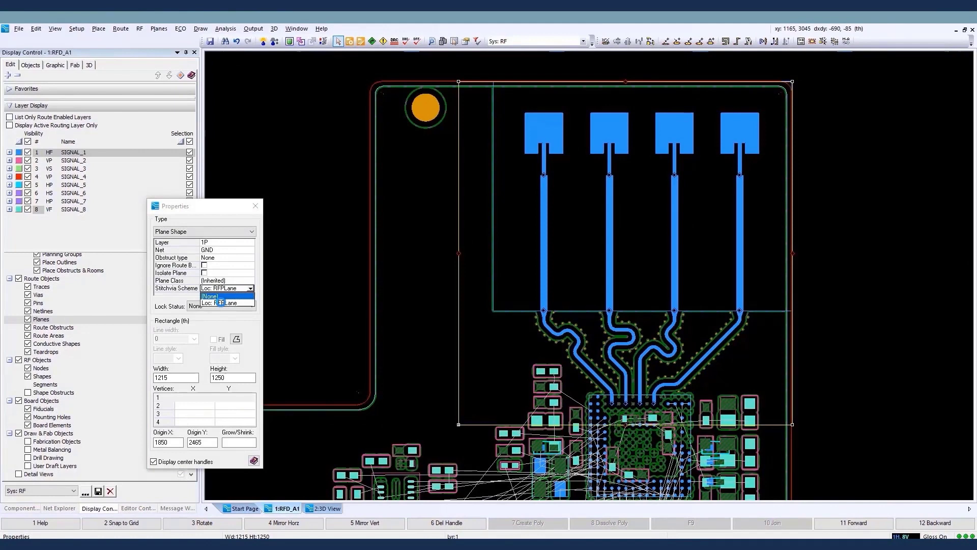
{"action": "left_click", "coordinate": [224, 303]}
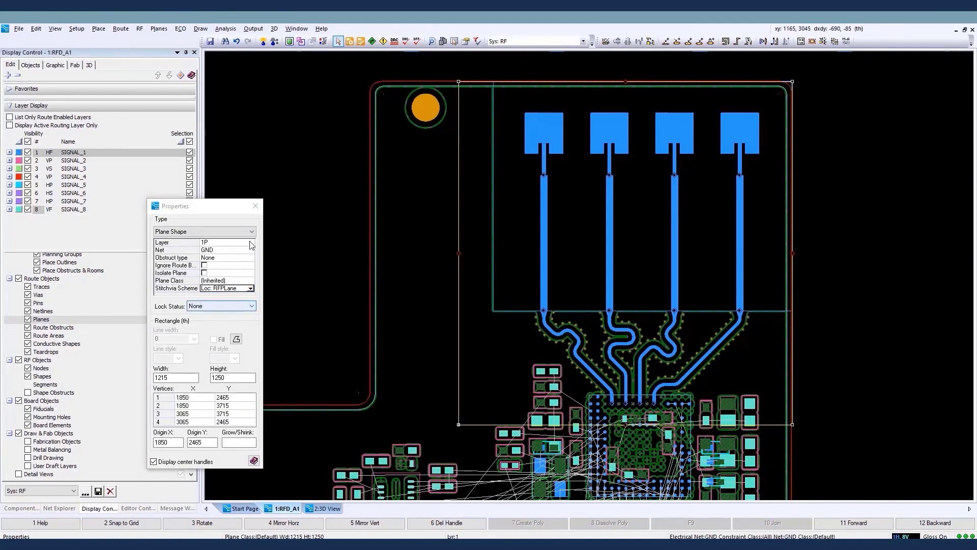
{"action": "left_click", "coordinate": [256, 207]}
Reselect the GND plane and fill it with stitching vias from its context menu.
{"action": "left_click", "coordinate": [455, 268]}
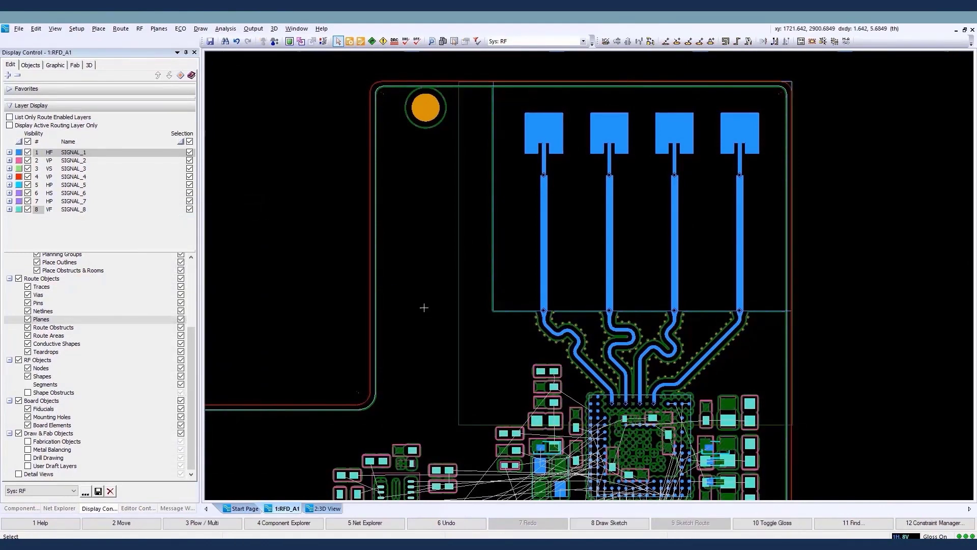
{"action": "left_click", "coordinate": [458, 260]}
{"action": "right_click", "coordinate": [458, 259]}
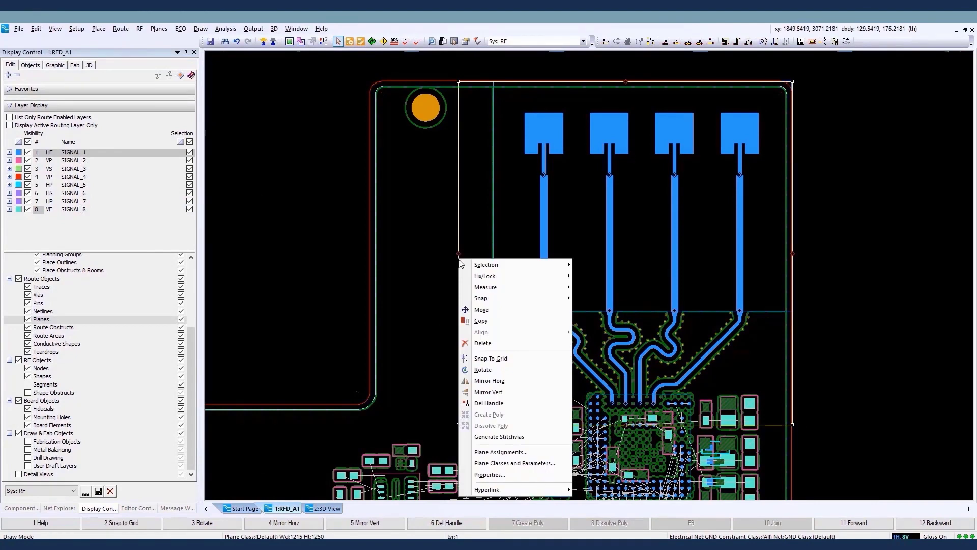
{"action": "left_click", "coordinate": [499, 437]}
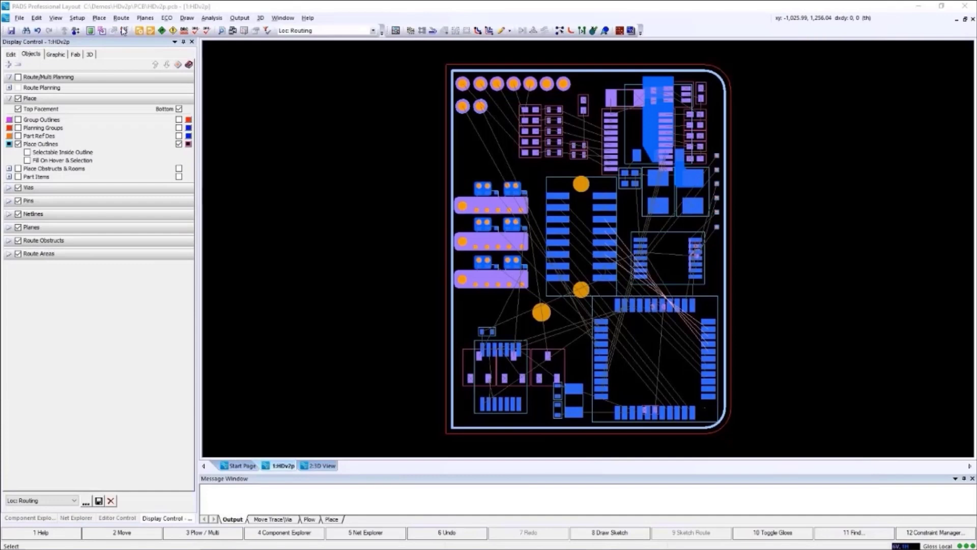
Apply a fanout pattern with Inside direction and Alternate via alignment.
{"action": "left_click", "coordinate": [124, 18]}
{"action": "left_click", "coordinate": [138, 130]}
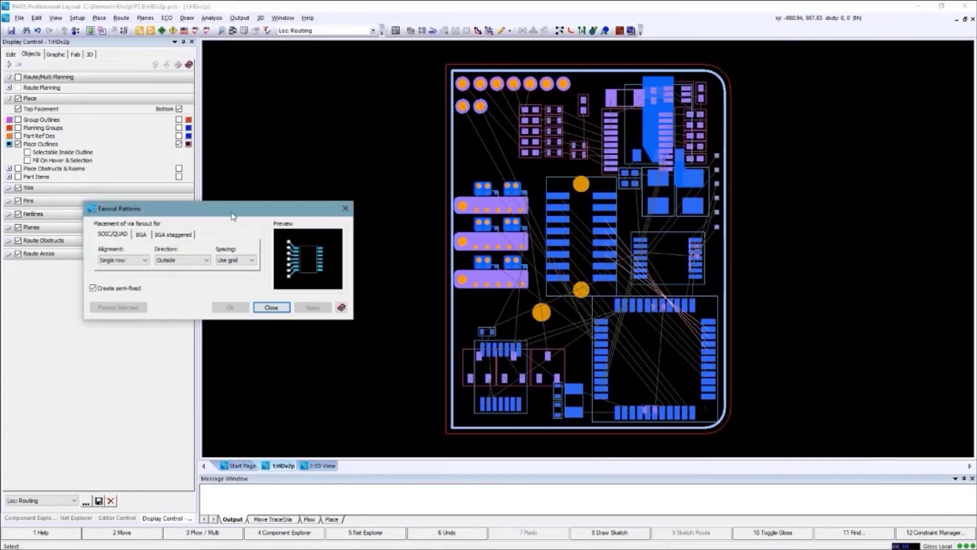
{"action": "scroll", "coordinate": [660, 348], "scroll_direction": "up", "scroll_amount": 3}
{"action": "scroll", "coordinate": [660, 347], "scroll_direction": "up", "scroll_amount": 2}
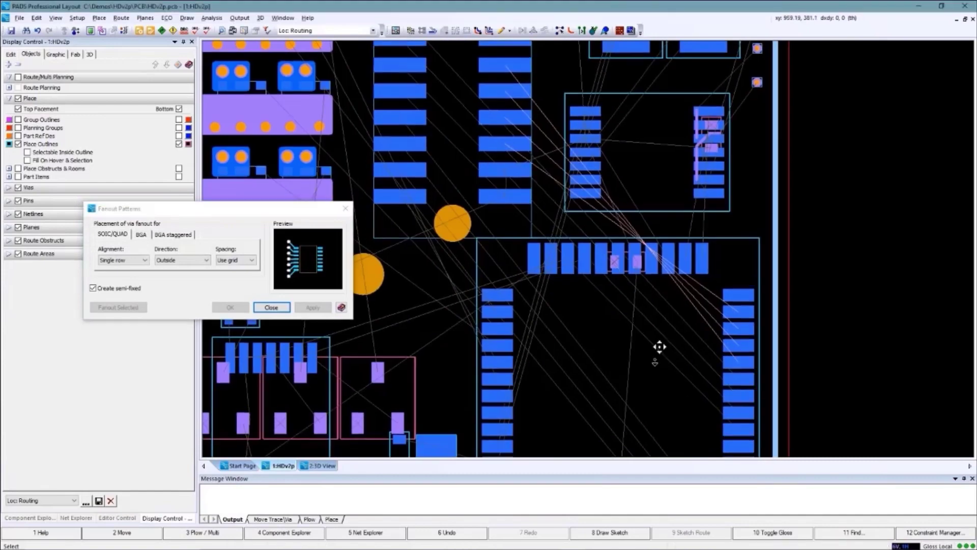
{"action": "scroll", "coordinate": [660, 348], "scroll_direction": "down", "scroll_amount": 2}
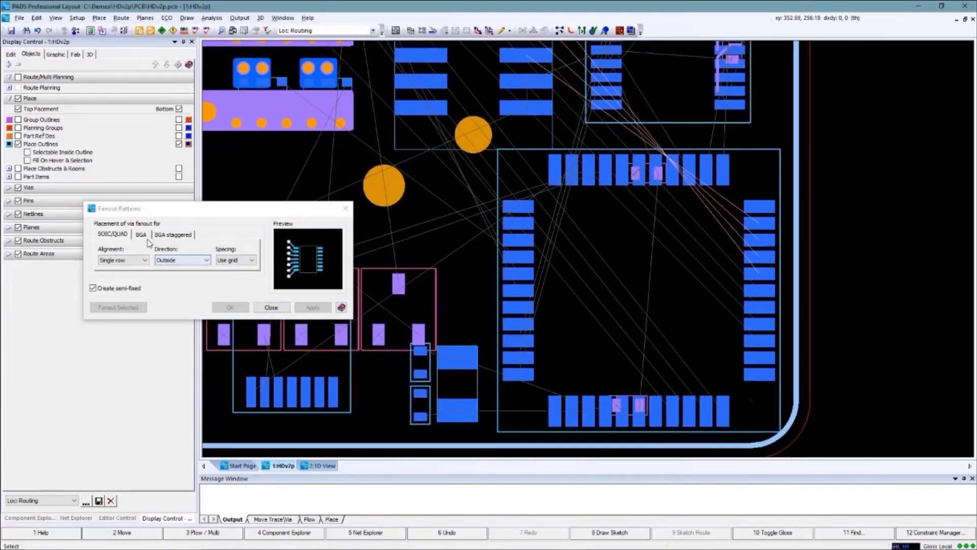
{"action": "left_click", "coordinate": [182, 261]}
{"action": "left_click", "coordinate": [177, 268]}
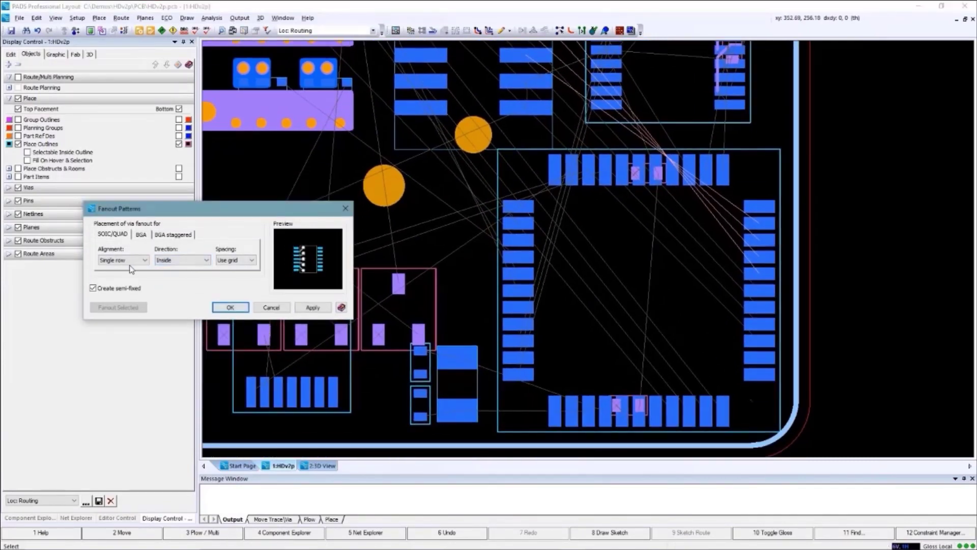
{"action": "left_click", "coordinate": [123, 260]}
{"action": "left_click", "coordinate": [112, 276]}
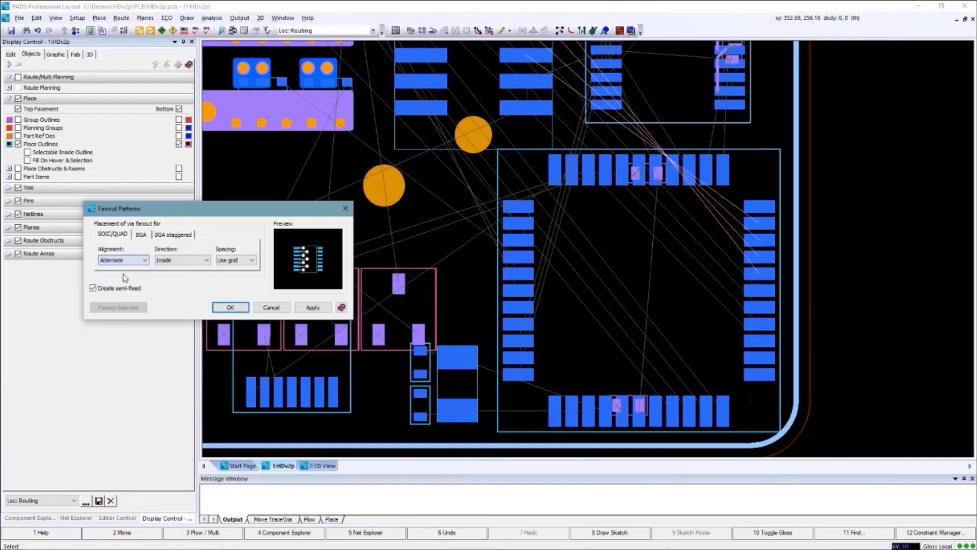
{"action": "left_click", "coordinate": [313, 307]}
Apply the fanout patterns to the selected QFP chip.
{"action": "left_click", "coordinate": [634, 290]}
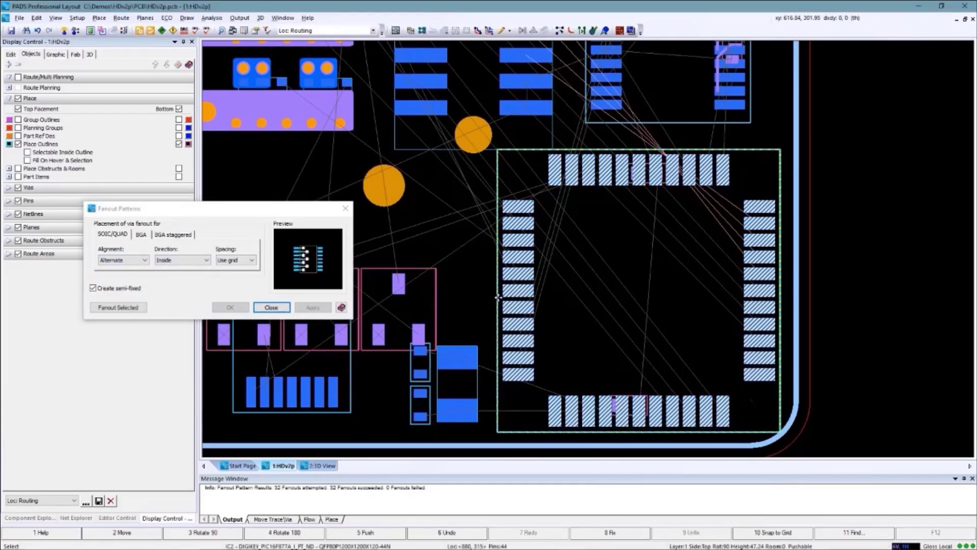
{"action": "right_click", "coordinate": [498, 297]}
{"action": "left_click", "coordinate": [543, 509]}
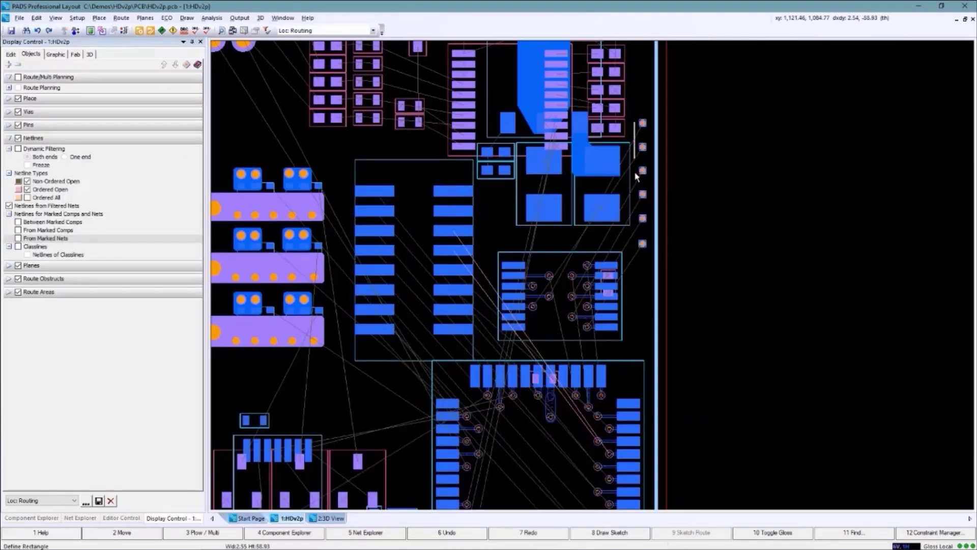
Sketch-route the six right-edge pad nets into the small chip's fanout vias.
{"action": "left_click_drag", "start_coordinate": [634, 122], "coordinate": [643, 273]}
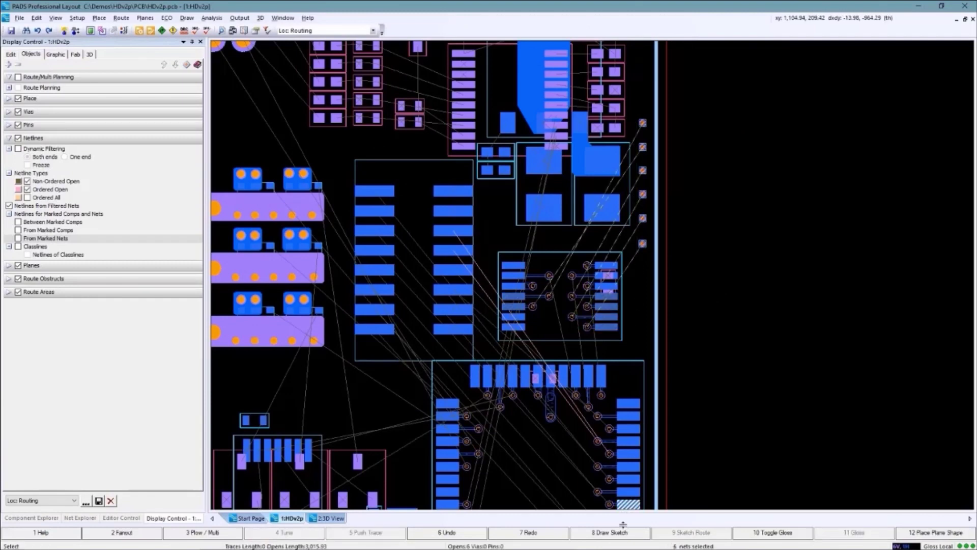
{"action": "left_click", "coordinate": [610, 532]}
{"action": "left_click_drag", "start_coordinate": [632, 177], "coordinate": [634, 214]}
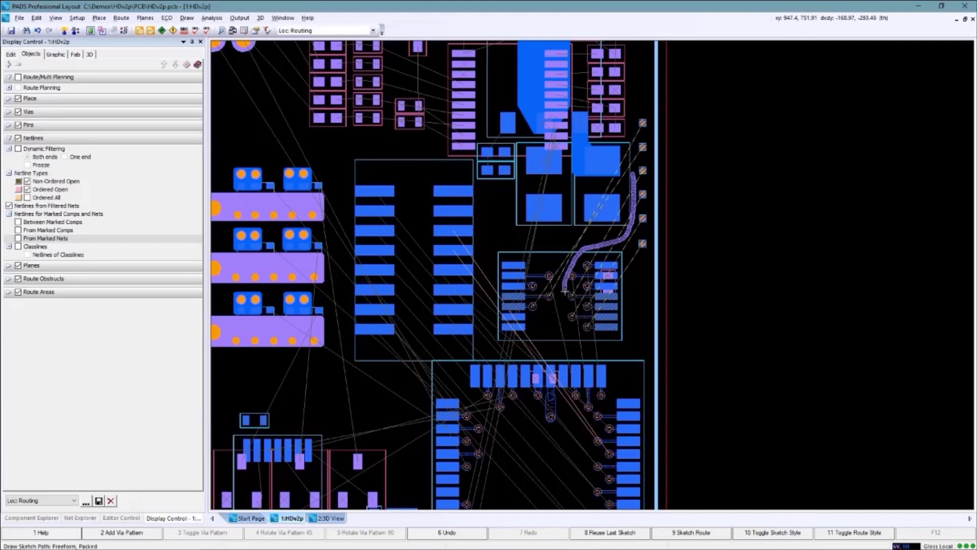
{"action": "left_click_drag", "start_coordinate": [565, 295], "coordinate": [566, 296]}
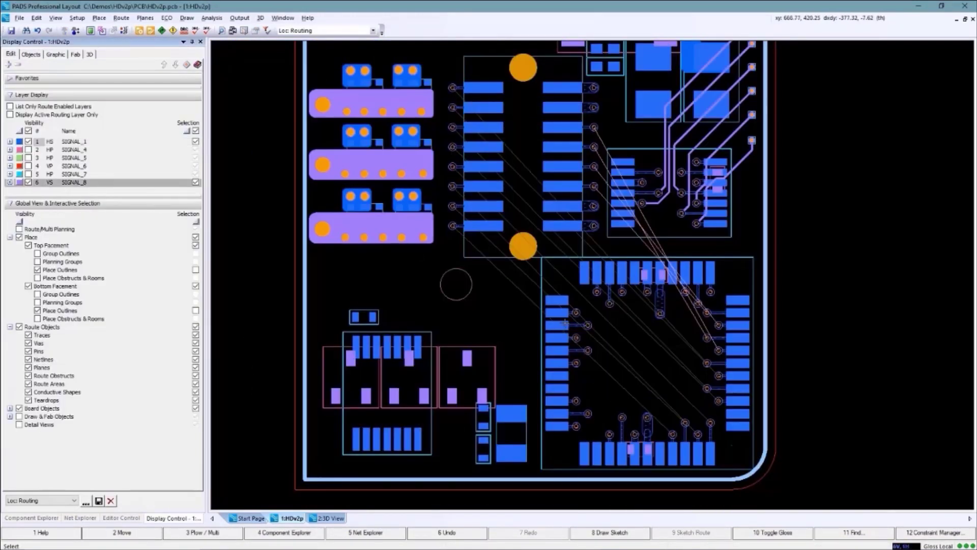
Plow the differential pairs from the right pads into the left vias.
{"action": "left_click", "coordinate": [718, 327]}
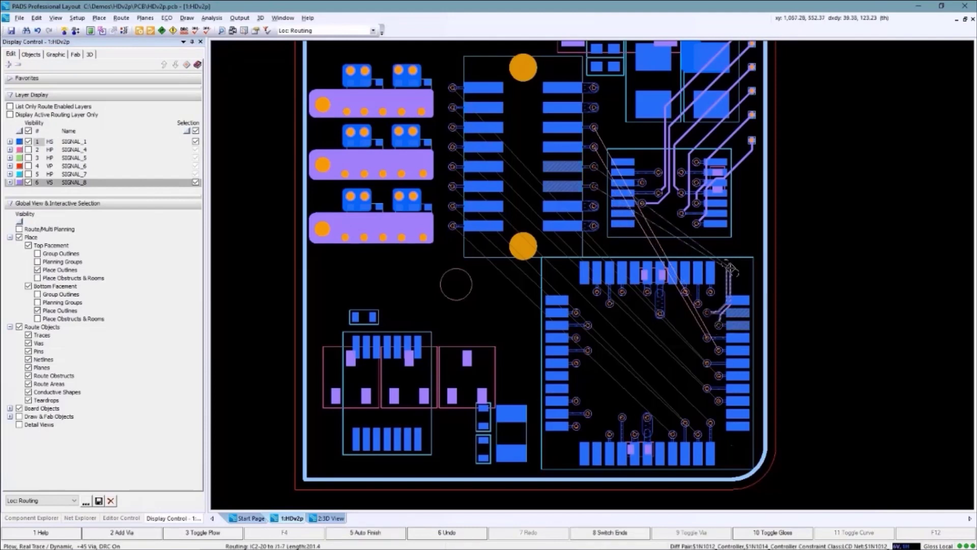
{"action": "left_click", "coordinate": [620, 215]}
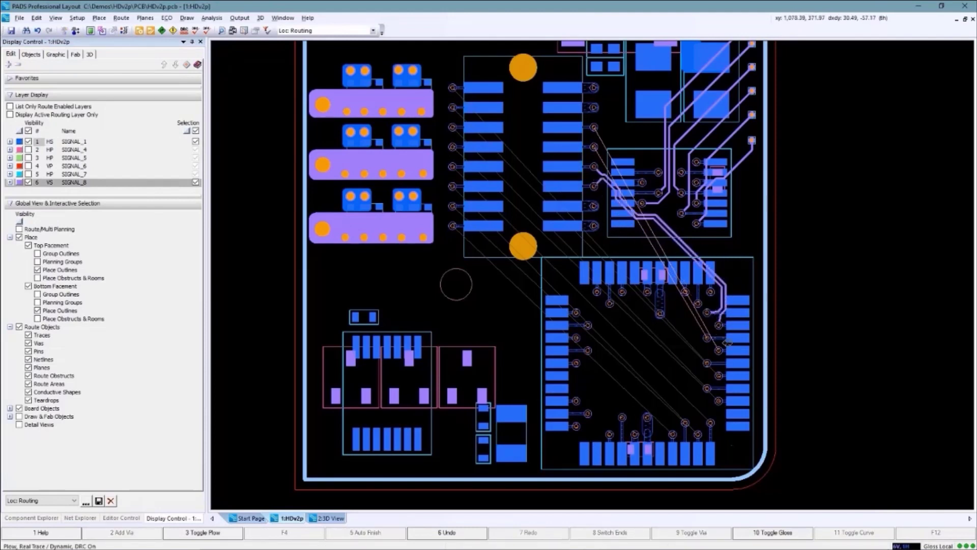
{"action": "left_click", "coordinate": [735, 260]}
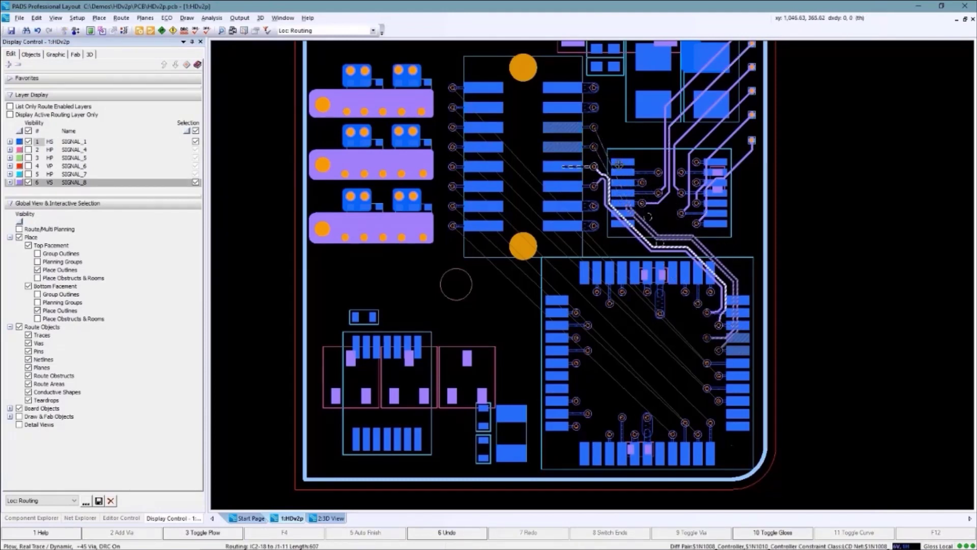
{"action": "left_click", "coordinate": [595, 153]}
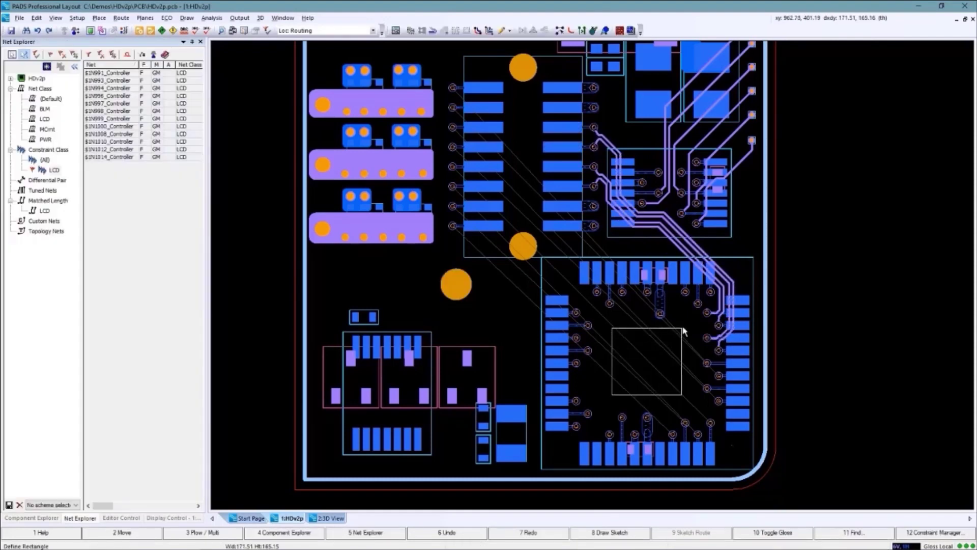
Sketch-route the LCD bus across the board and tune the traces to matched lengths.
{"action": "left_click_drag", "start_coordinate": [676, 382], "coordinate": [477, 153]}
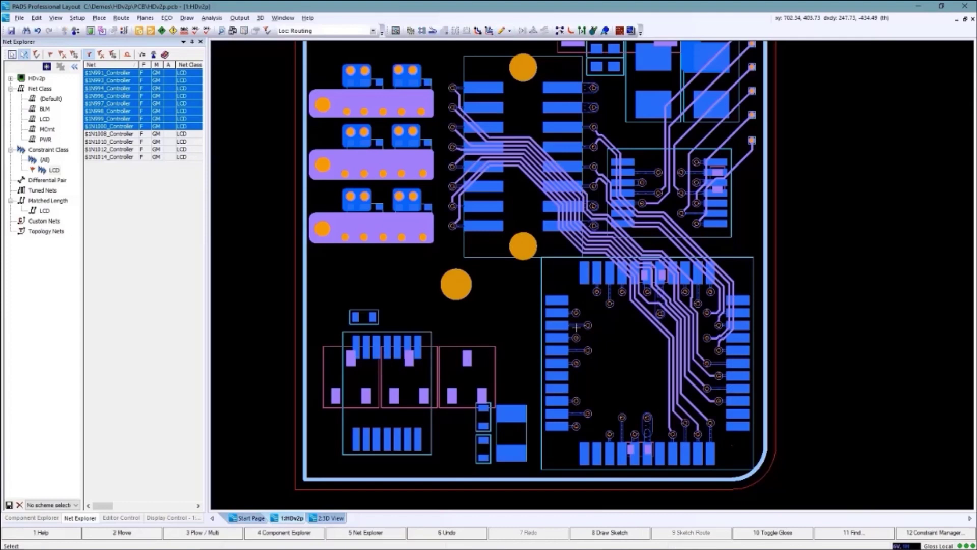
{"action": "right_click", "coordinate": [489, 99]}
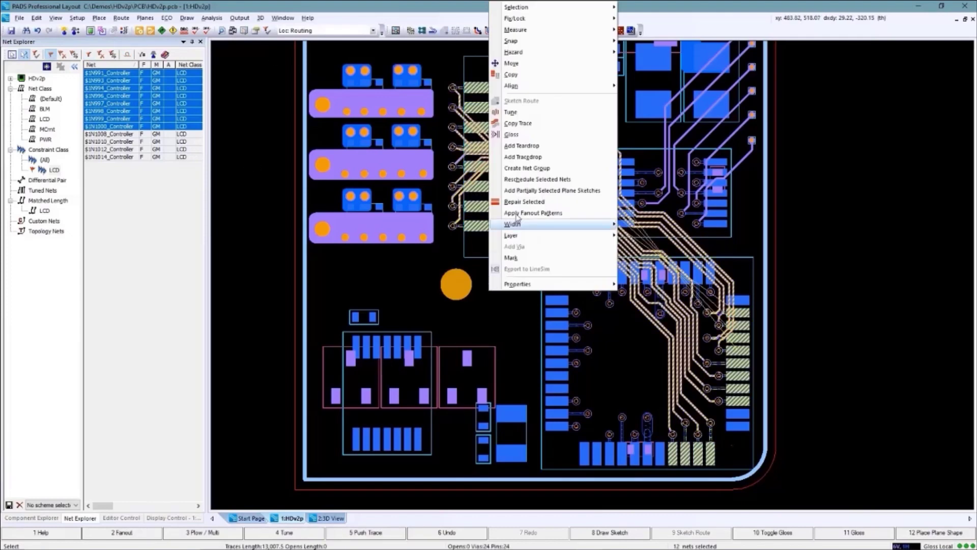
{"action": "left_click", "coordinate": [510, 112]}
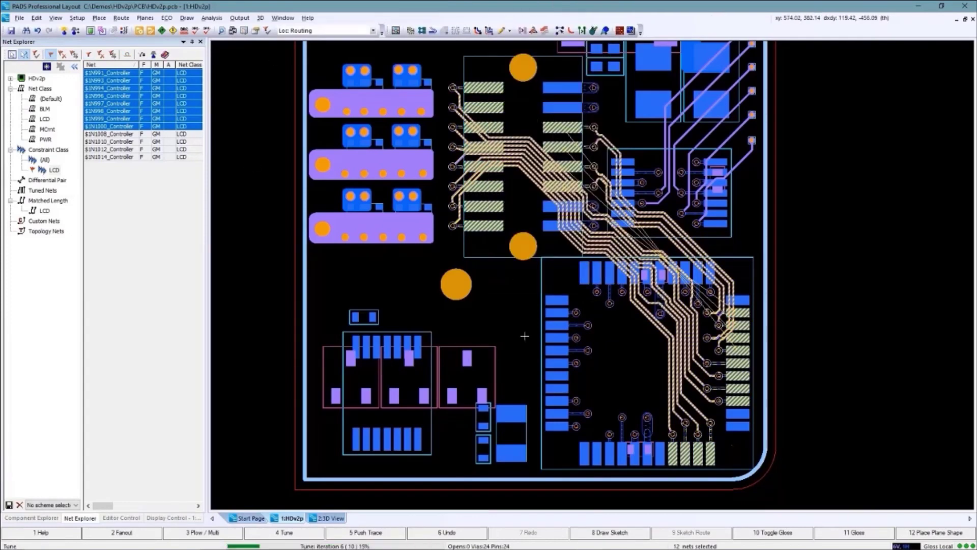
Mark the LCD constraint class nets, check their Target Lengths report, and bring up ODB++ export settings.
{"action": "left_click", "coordinate": [172, 518]}
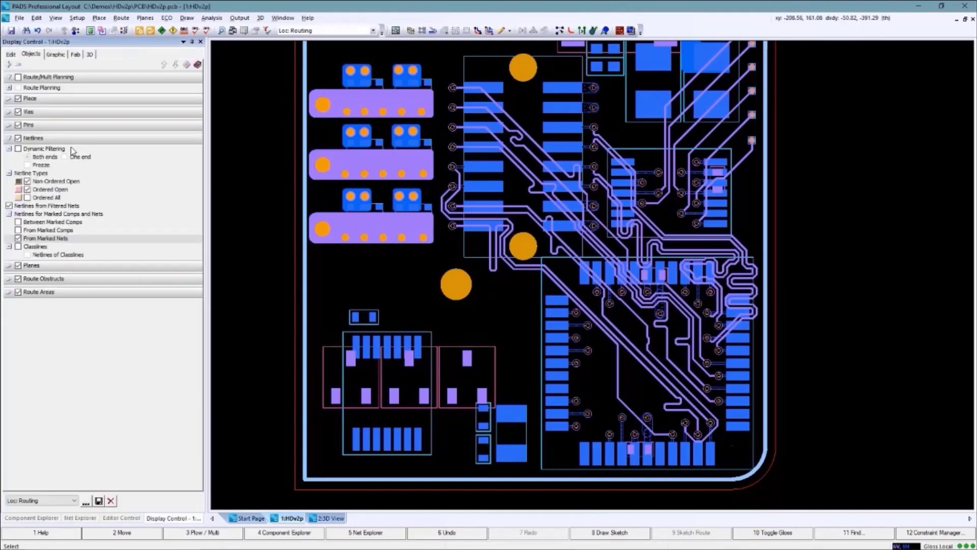
{"action": "left_click", "coordinate": [19, 238]}
{"action": "left_click", "coordinate": [80, 518]}
{"action": "left_click", "coordinate": [56, 169]}
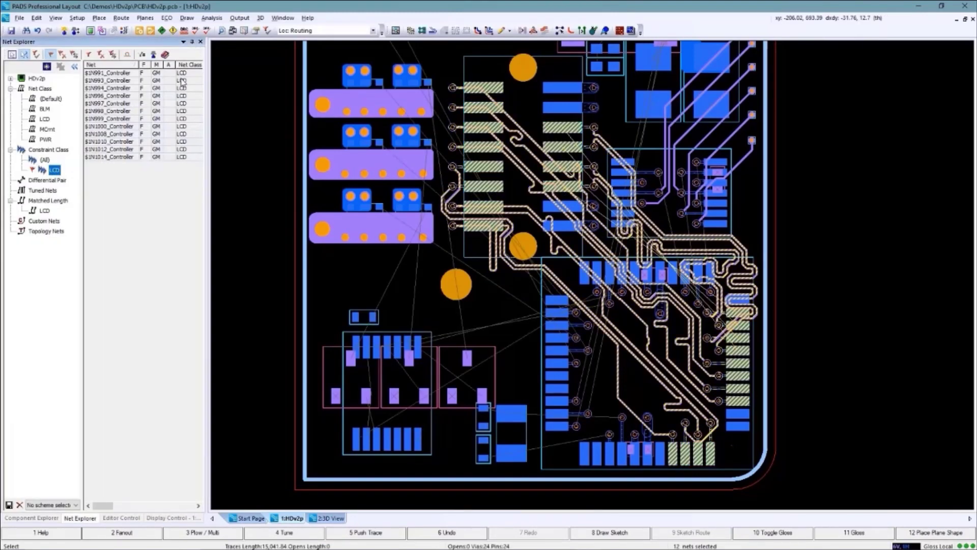
{"action": "left_click", "coordinate": [210, 18]}
{"action": "left_click", "coordinate": [237, 124]}
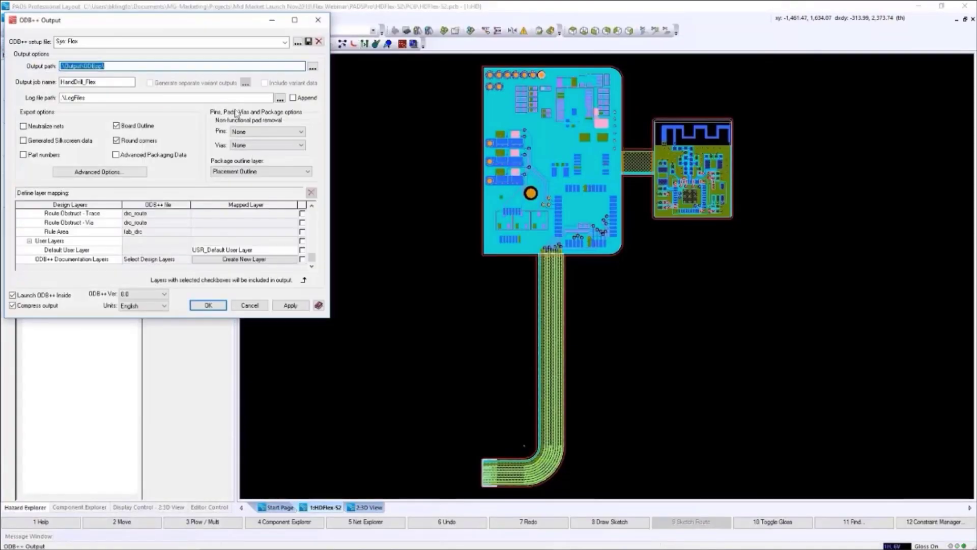
{"action": "left_click_drag", "start_coordinate": [197, 21], "coordinate": [343, 95]}
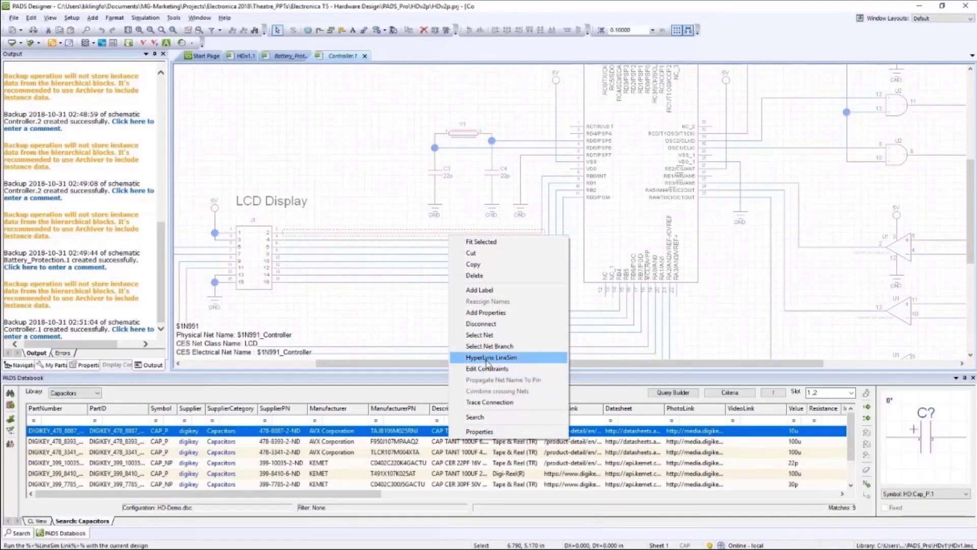
Send net $1N991 from the LCD Display connector schematic to HyperLynx LineSim.
{"action": "left_click", "coordinate": [491, 356]}
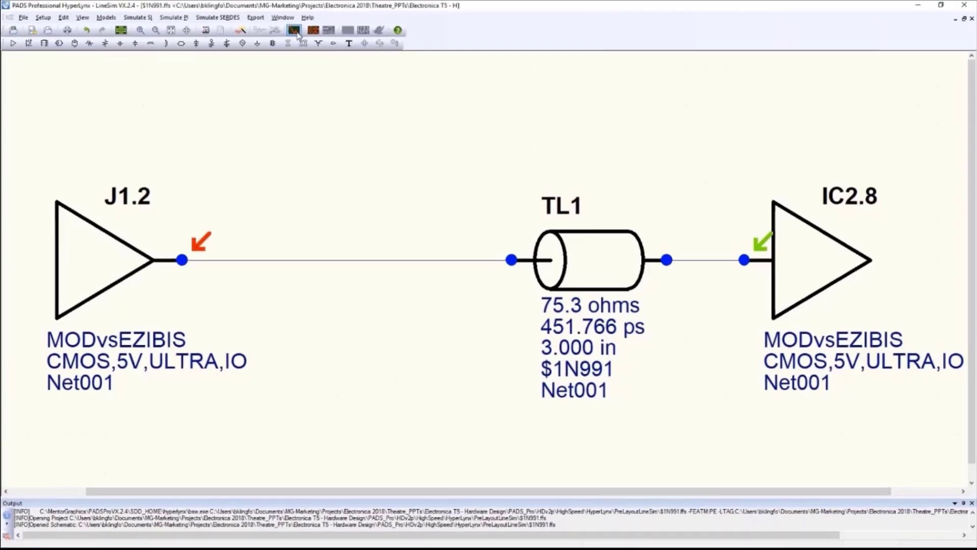
Simulate the unterminated net at 32 MHz to view its ringing, then delete the J1.2–TL1 wire.
{"action": "left_click", "coordinate": [295, 30]}
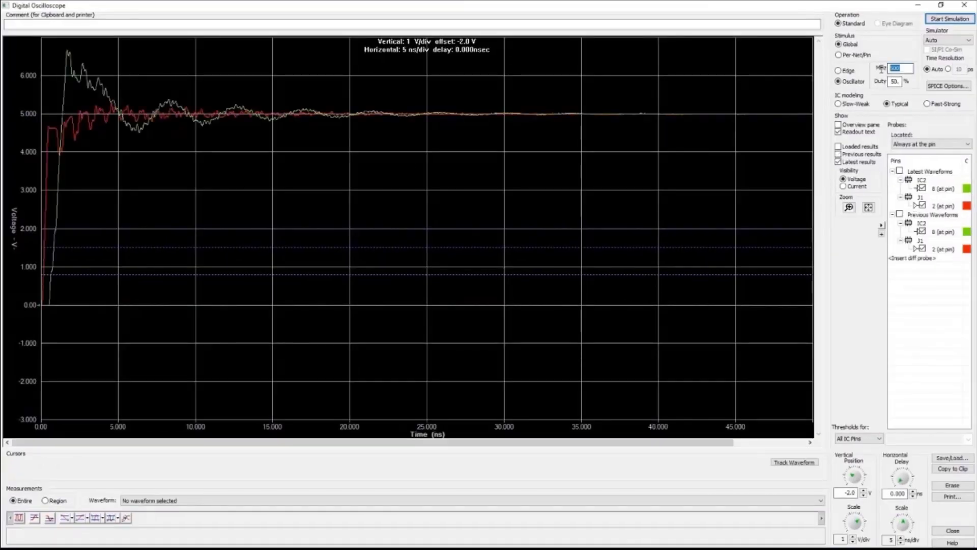
{"action": "left_click", "coordinate": [949, 19]}
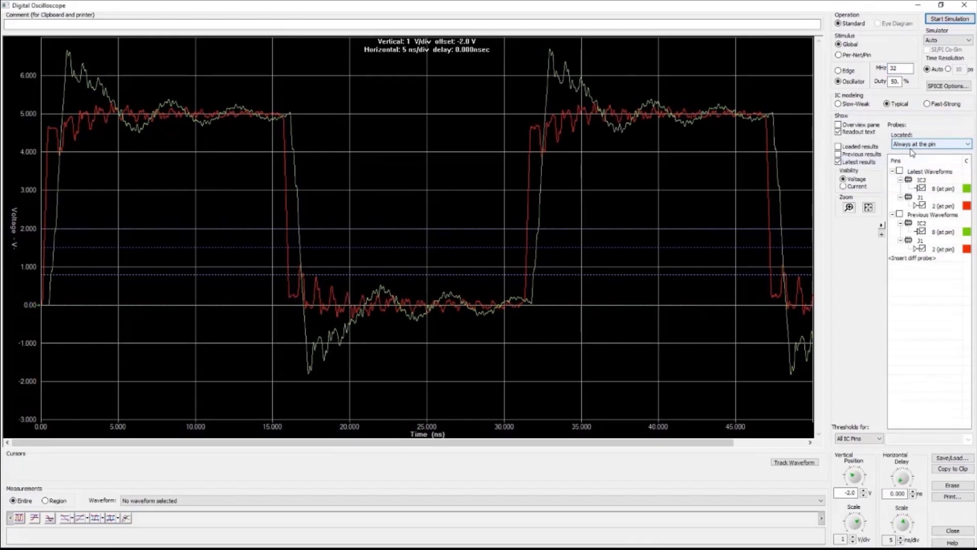
{"action": "left_click", "coordinate": [966, 6]}
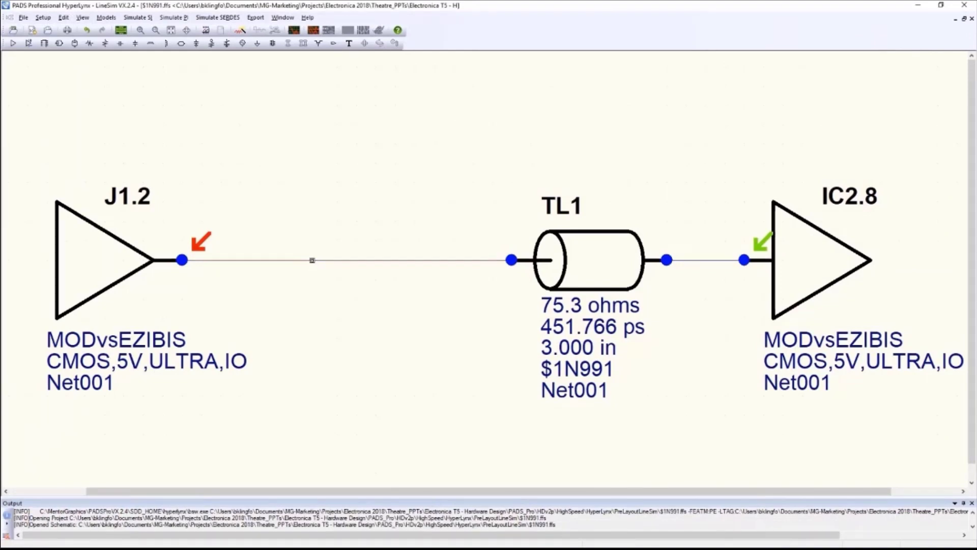
{"action": "key", "text": "Delete"}
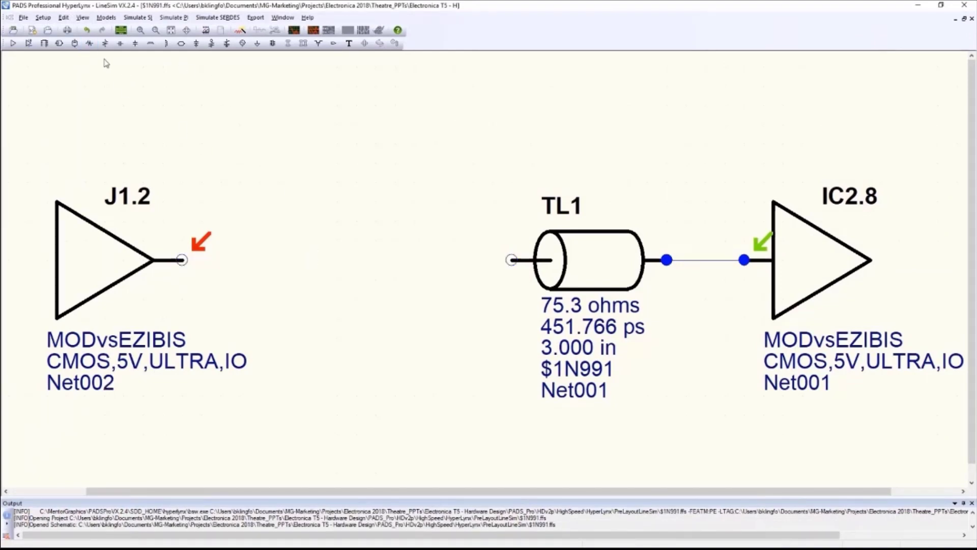
Place resistor R1 connected between J1.2 and TL1.
{"action": "left_click", "coordinate": [89, 44]}
{"action": "left_click", "coordinate": [184, 260]}
{"action": "mouse_move", "coordinate": [229, 260]}
{"action": "left_mouse_down"}
{"action": "mouse_move", "coordinate": [418, 259]}
{"action": "mouse_move", "coordinate": [358, 260]}
{"action": "left_mouse_up"}
{"action": "left_click", "coordinate": [290, 121]}
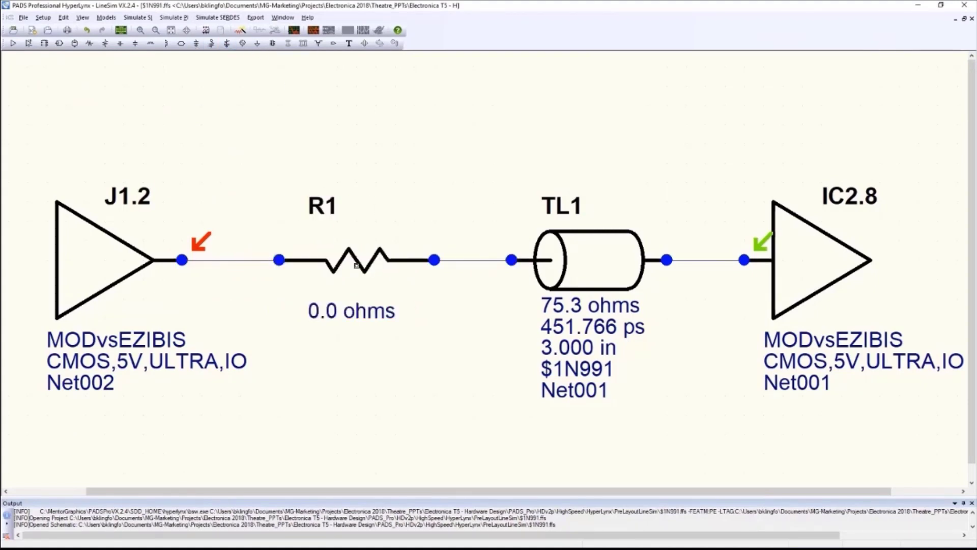
Apply the Terminator Wizard's suggested 43 ohms to R1 and re-simulate the waveforms.
{"action": "left_click", "coordinate": [240, 29]}
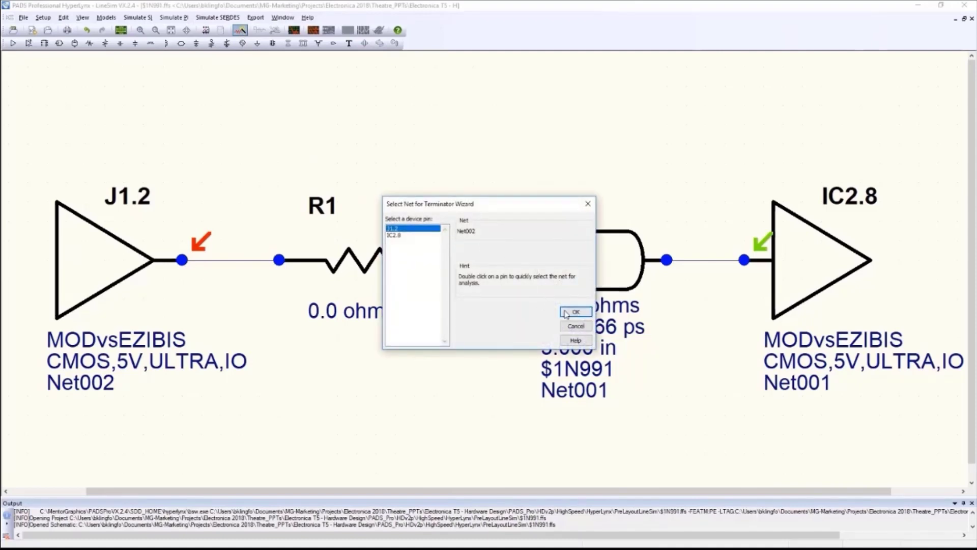
{"action": "left_click", "coordinate": [575, 312]}
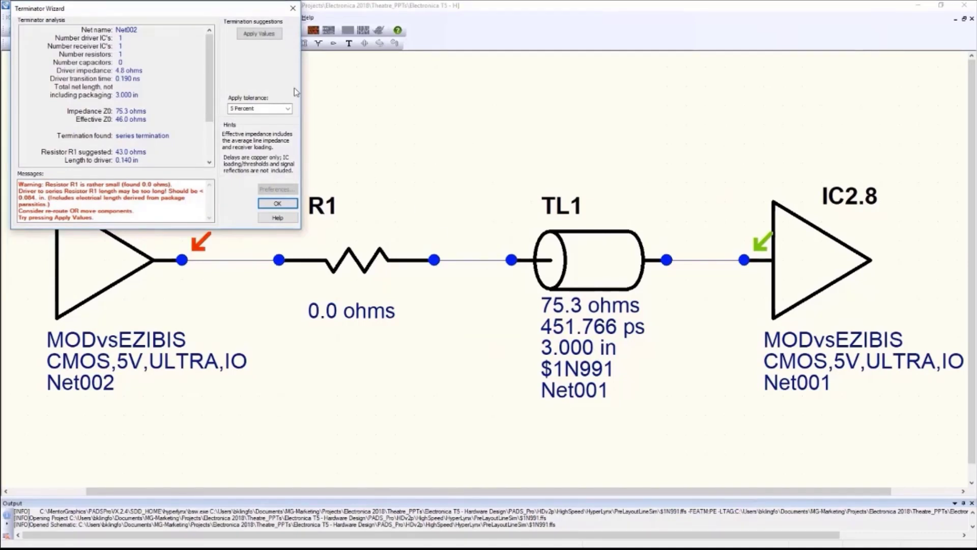
{"action": "left_click", "coordinate": [260, 33]}
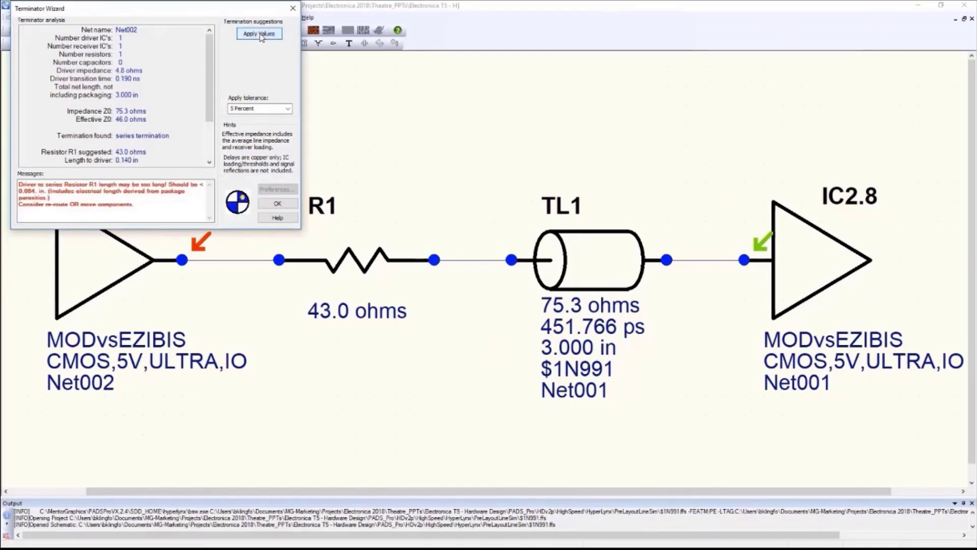
{"action": "left_click", "coordinate": [278, 204]}
{"action": "left_click", "coordinate": [295, 31]}
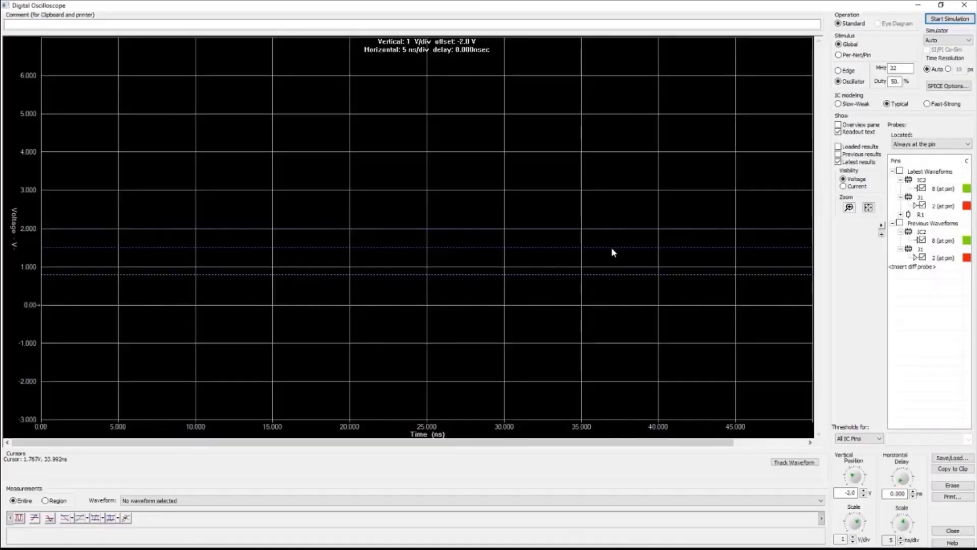
{"action": "left_click", "coordinate": [950, 19]}
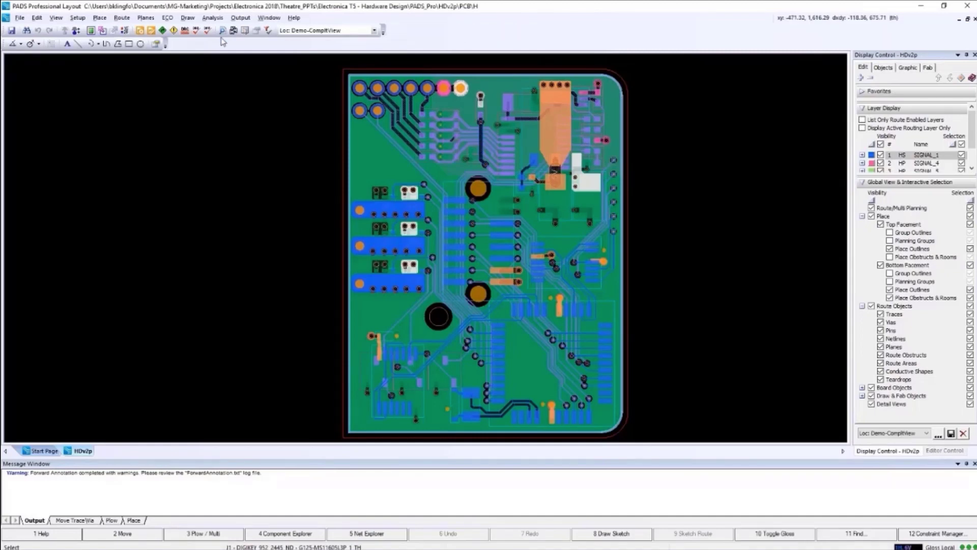
Export the board to HyperLynx SI/PI/Thermal from the Analysis menu.
{"action": "left_click", "coordinate": [213, 18]}
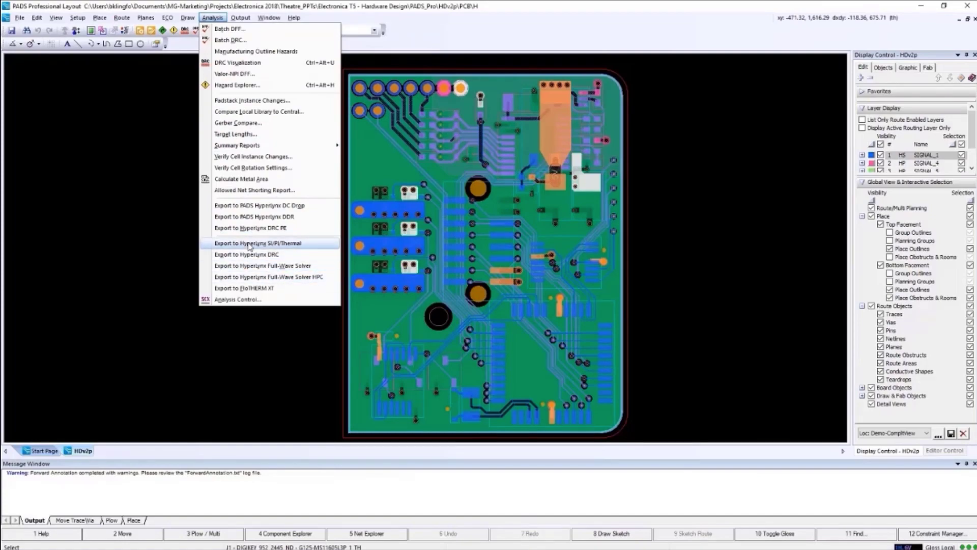
{"action": "left_click", "coordinate": [257, 243]}
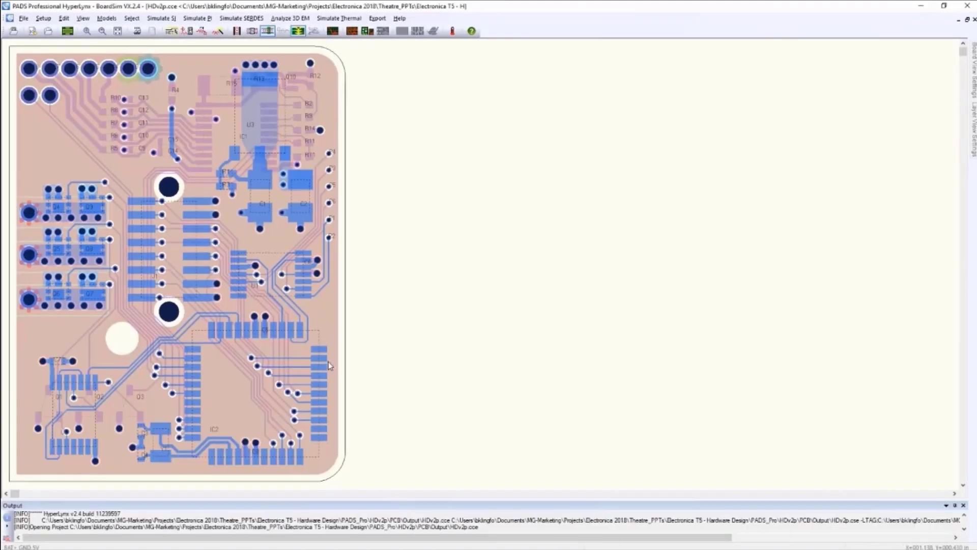
Select net $1N1014_Controller from a J1 pin and simulate its waveforms in the oscilloscope.
{"action": "right_click", "coordinate": [205, 271]}
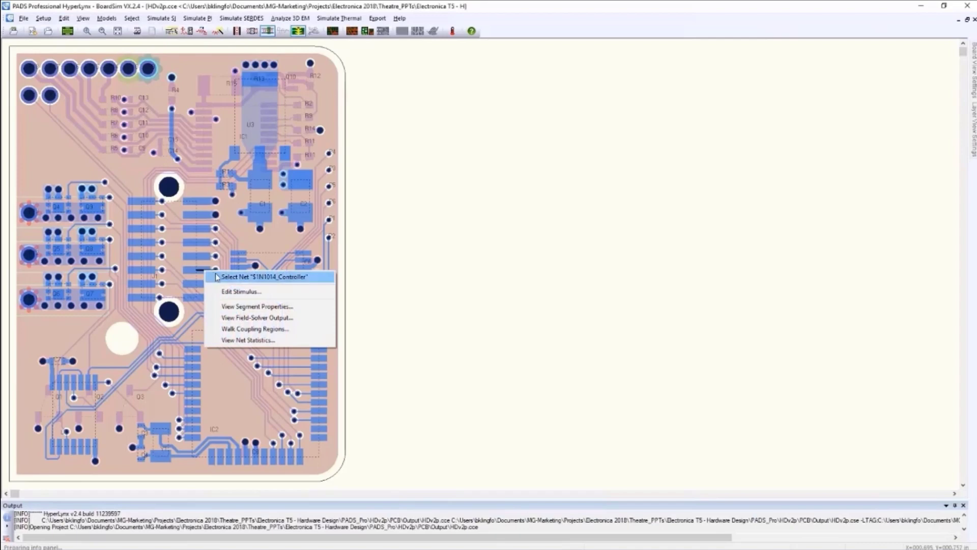
{"action": "left_click", "coordinate": [221, 276]}
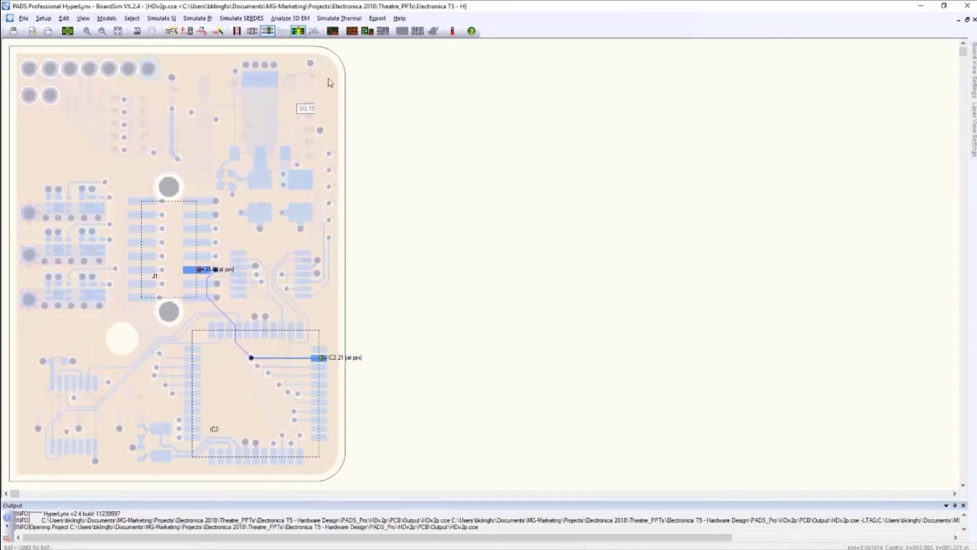
{"action": "left_click", "coordinate": [333, 31]}
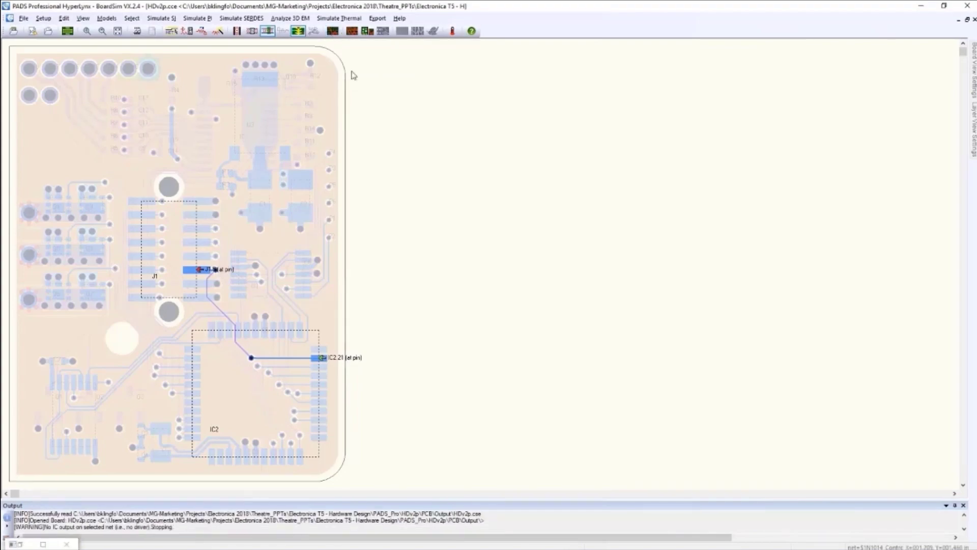
{"action": "left_click", "coordinate": [333, 32]}
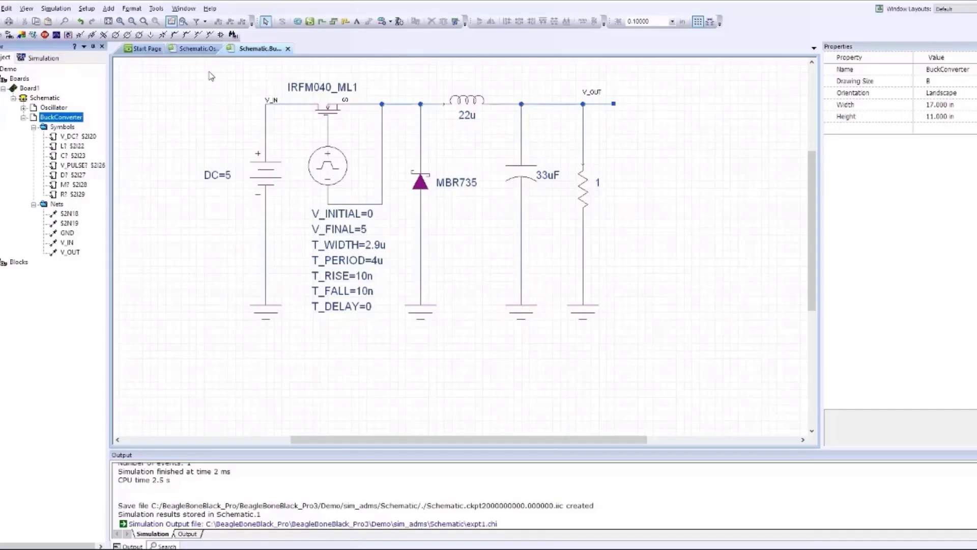
Set Simulation Control end time to 0.001 s with FFT of V(v_out), then run.
{"action": "left_click_drag", "start_coordinate": [212, 76], "coordinate": [611, 356]}
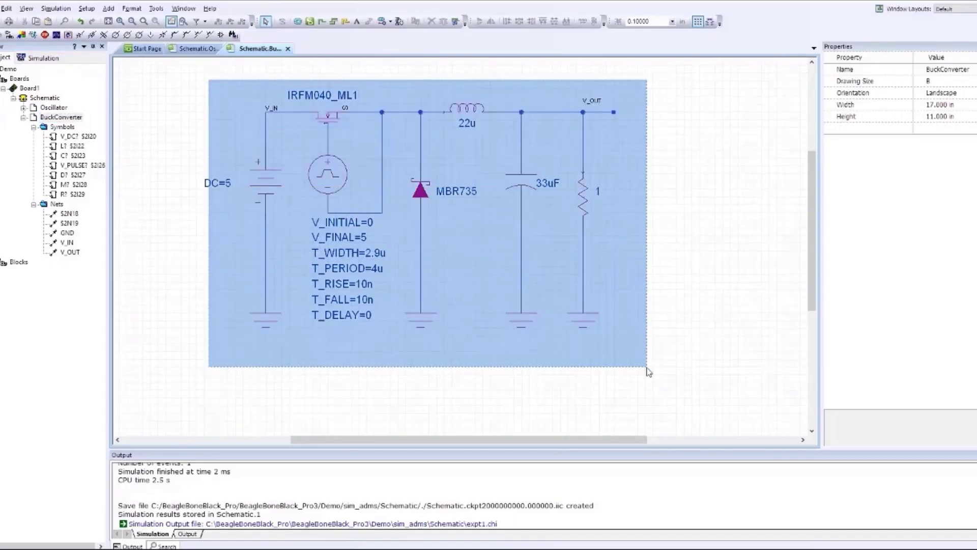
{"action": "left_click", "coordinate": [55, 8]}
{"action": "left_click", "coordinate": [76, 69]}
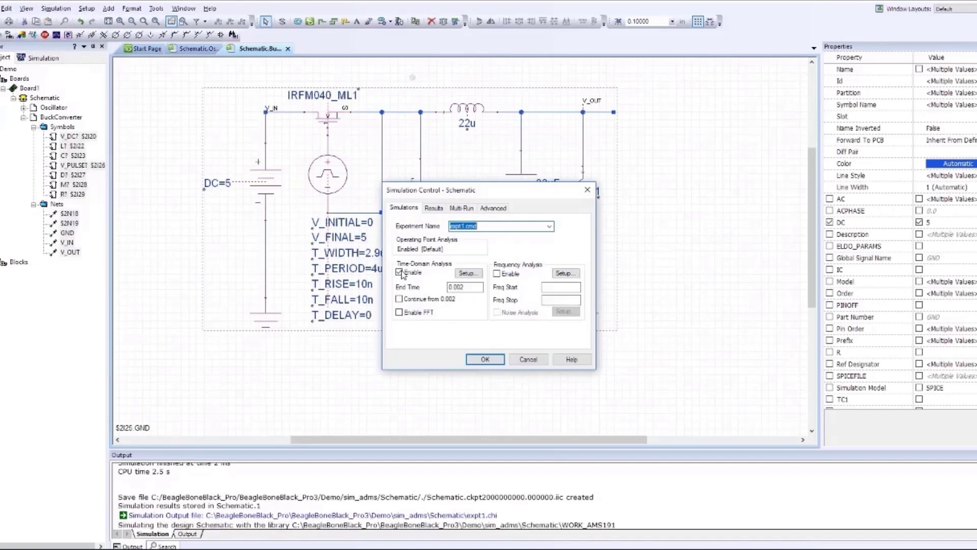
{"action": "left_click", "coordinate": [462, 287]}
{"action": "type", "text": "1"}
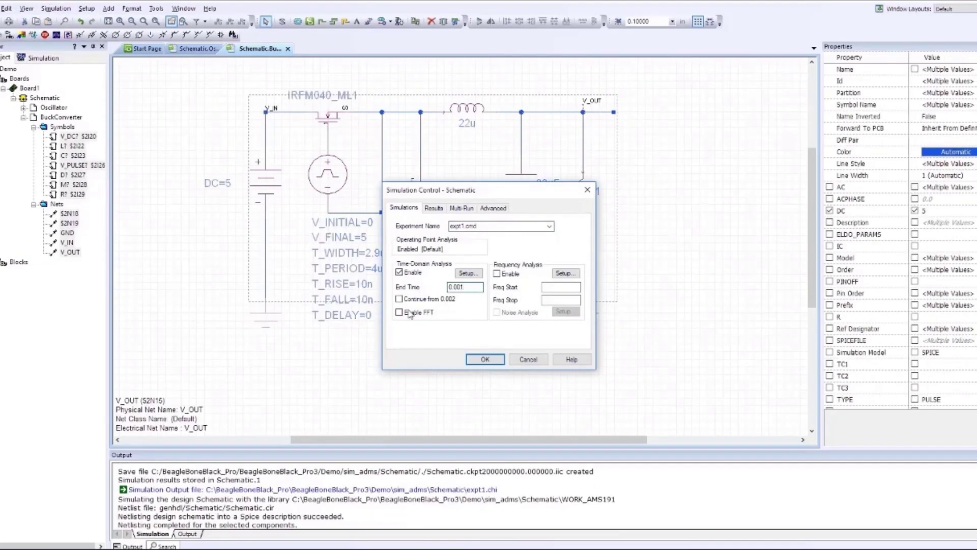
{"action": "left_click", "coordinate": [399, 312]}
{"action": "left_click", "coordinate": [433, 208]}
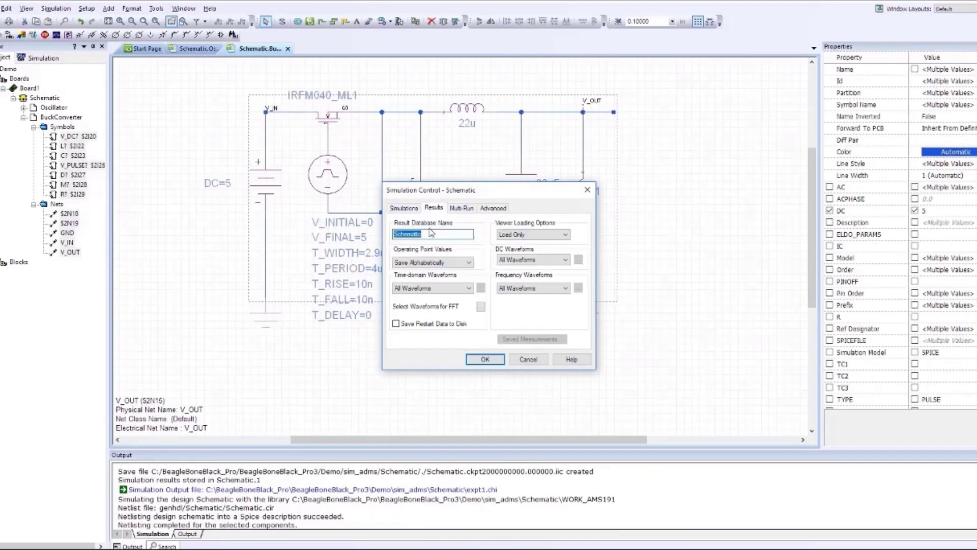
{"action": "left_click", "coordinate": [485, 311]}
{"action": "left_click", "coordinate": [436, 297]}
{"action": "left_click", "coordinate": [468, 365]}
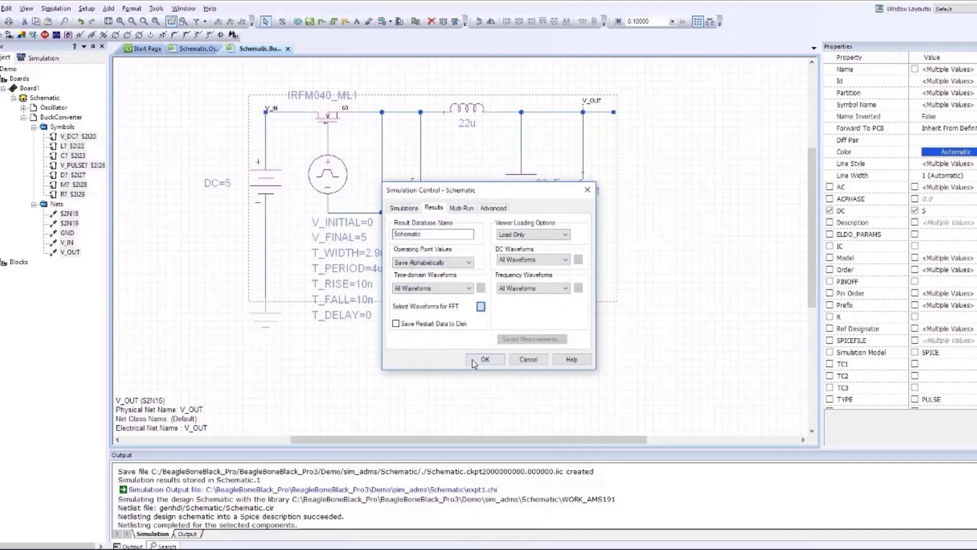
{"action": "left_click", "coordinate": [481, 359]}
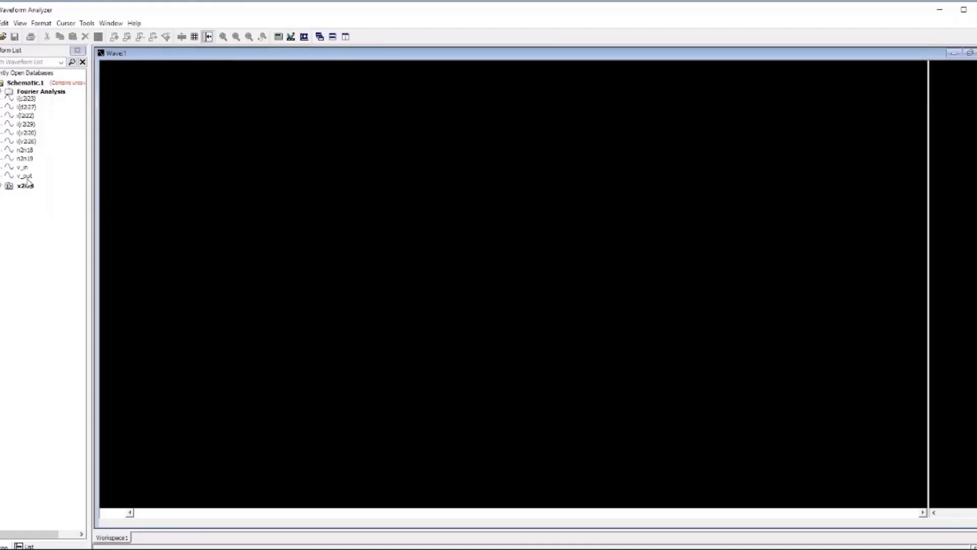
Plot v_out and measure its peak-to-peak ripple (about 3.13 mV) over the visible region.
{"action": "double_click", "coordinate": [25, 176]}
{"action": "left_click_drag", "start_coordinate": [557, 168], "coordinate": [594, 186]}
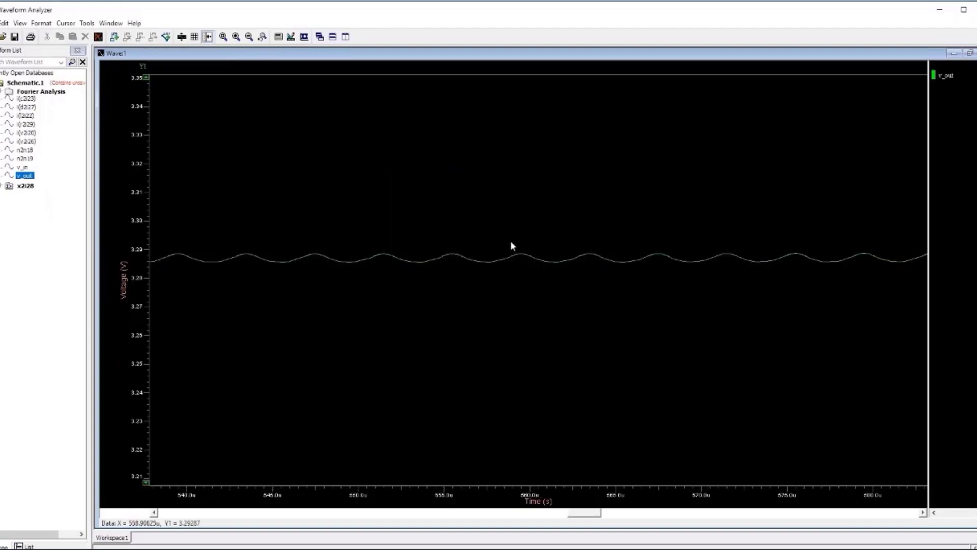
{"action": "left_click", "coordinate": [86, 22]}
{"action": "left_click", "coordinate": [107, 45]}
{"action": "left_click", "coordinate": [397, 282]}
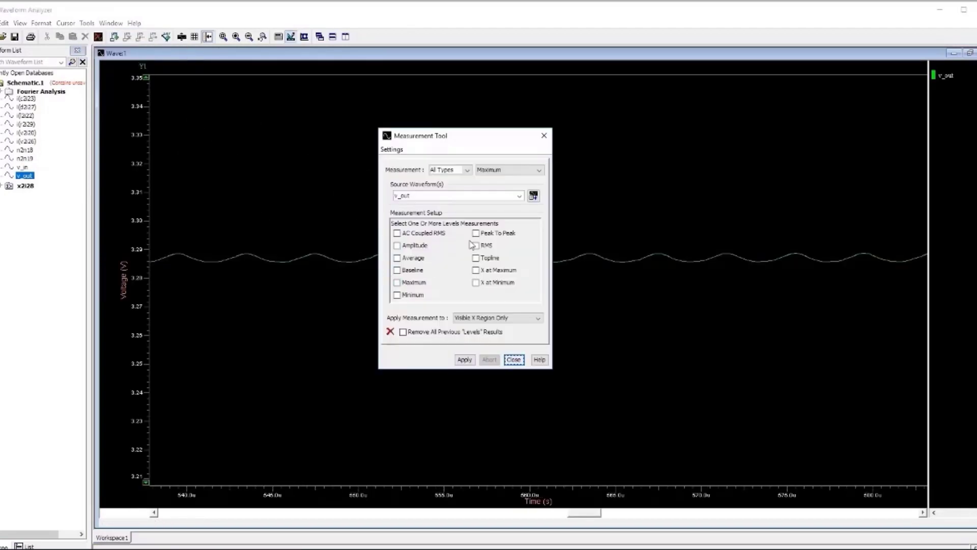
{"action": "left_click", "coordinate": [476, 233]}
{"action": "left_click", "coordinate": [497, 316]}
{"action": "left_click", "coordinate": [496, 337]}
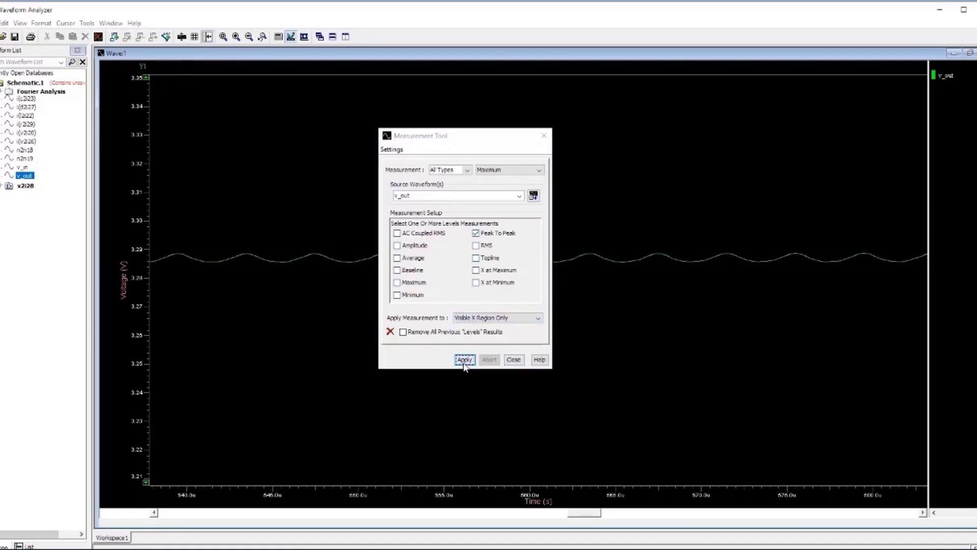
{"action": "left_click", "coordinate": [464, 359]}
{"action": "left_click", "coordinate": [513, 360]}
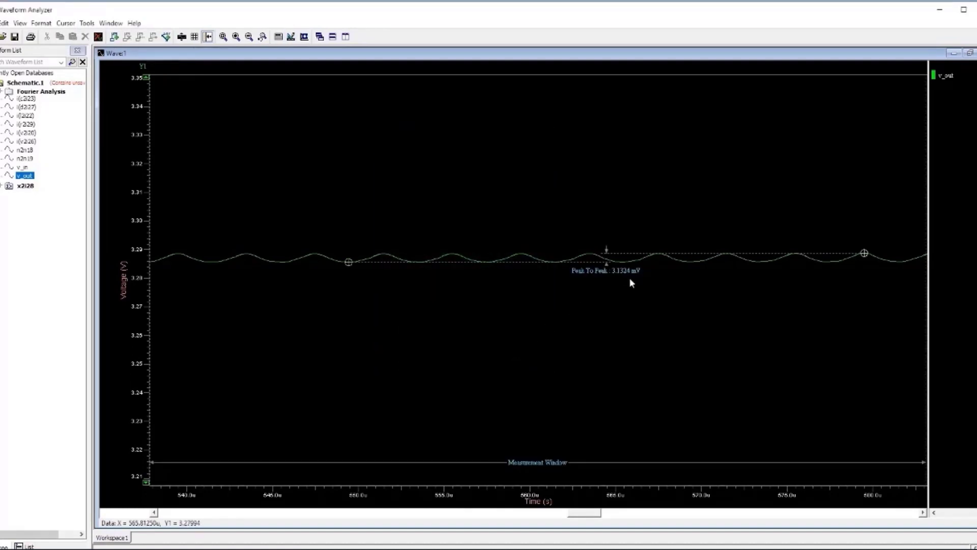
Zoom out to the full waveform and plot v_out's Fourier magnitude and phase.
{"action": "right_click", "coordinate": [290, 207]}
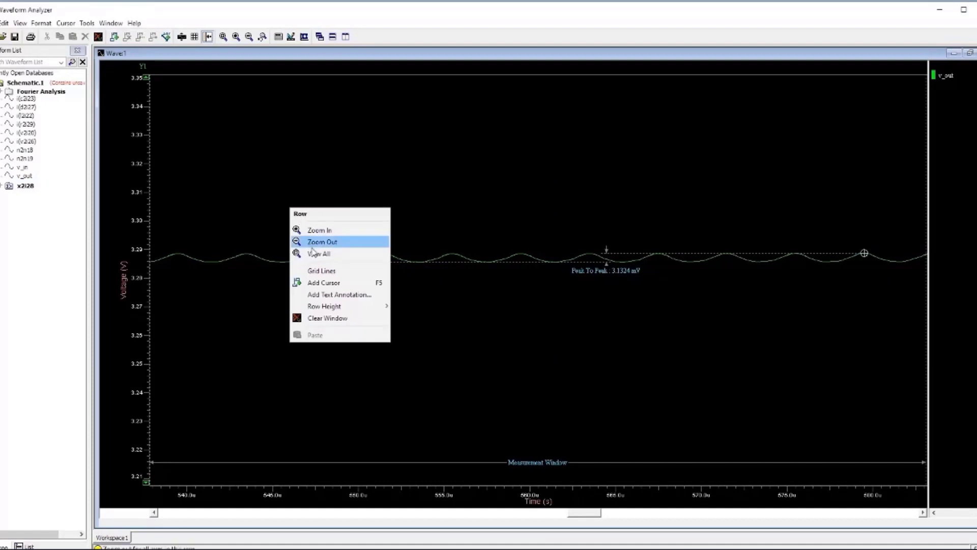
{"action": "left_click", "coordinate": [322, 238]}
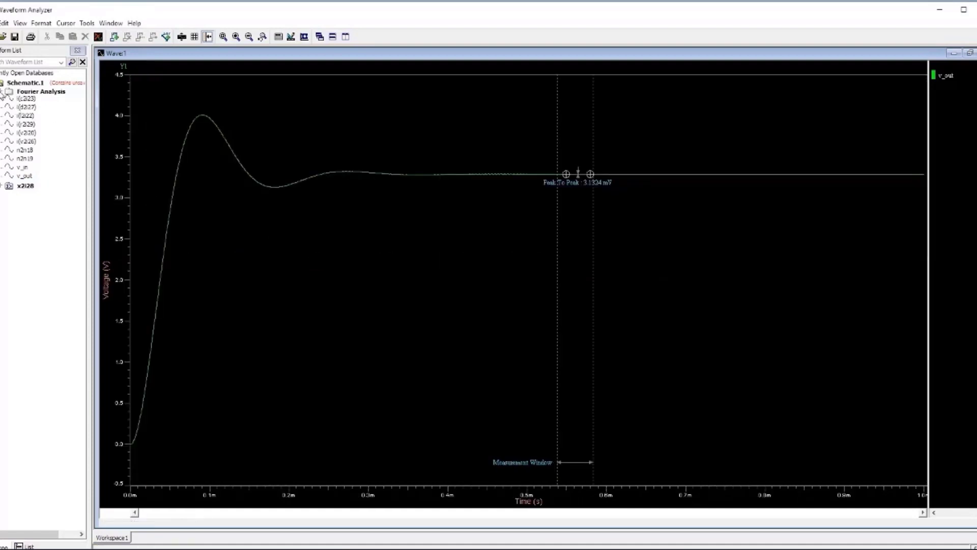
{"action": "left_click", "coordinate": [9, 92]}
{"action": "double_click", "coordinate": [32, 99]}
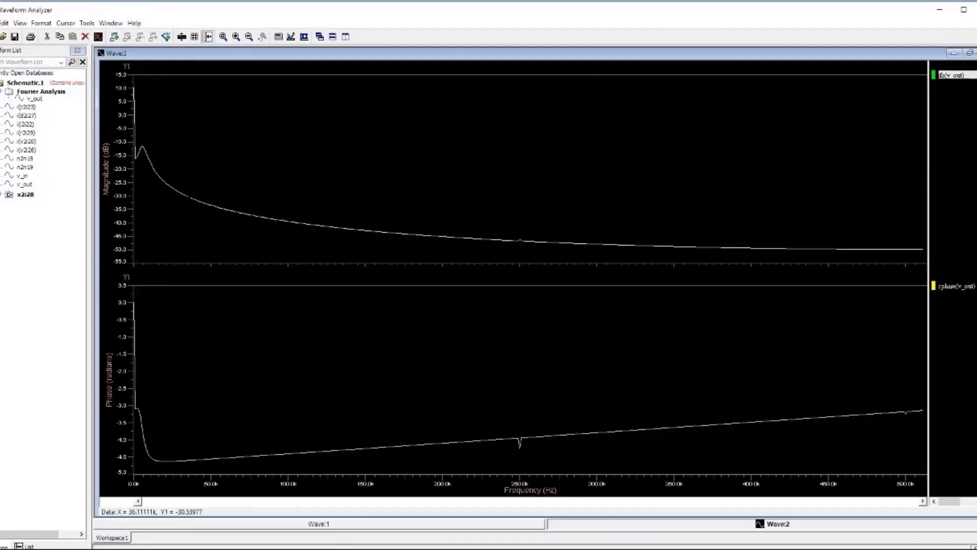